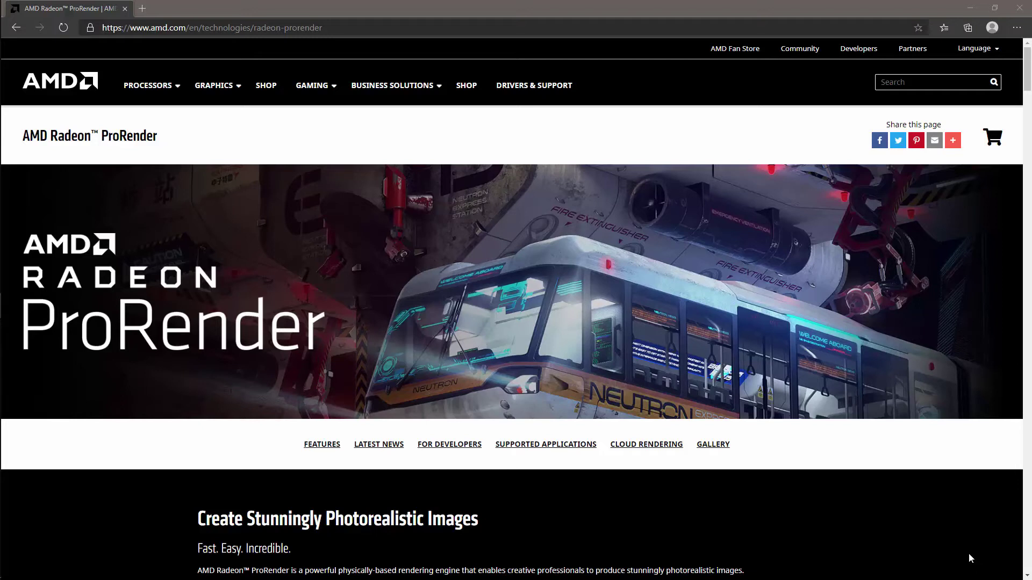
- Scroll down the AMD Radeon ProRender page to the plug-in listing that includes Houdini
drag(1029, 87, 1030, 191)
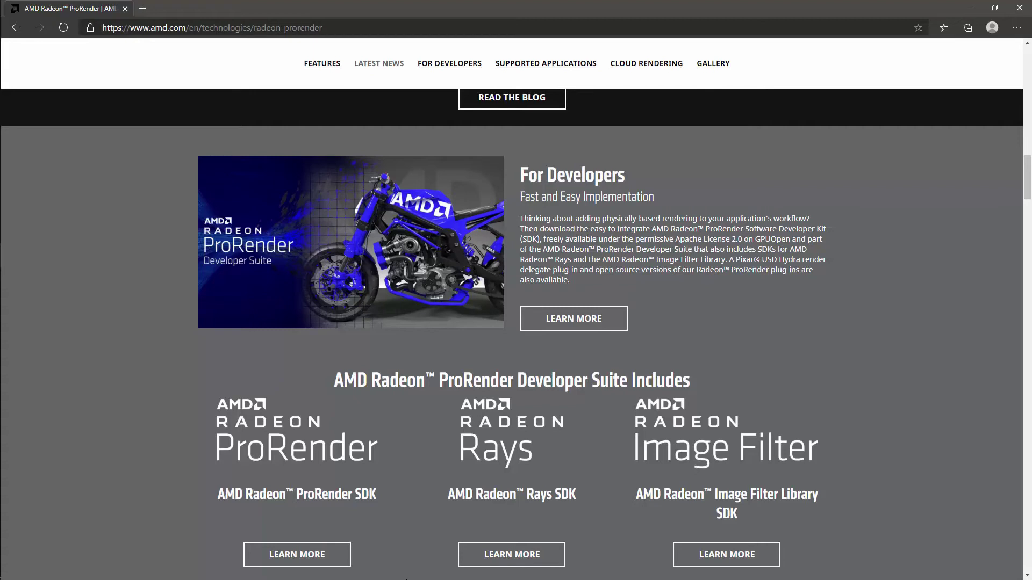
drag(1028, 194, 1029, 245)
scroll(701, 185, down, 8)
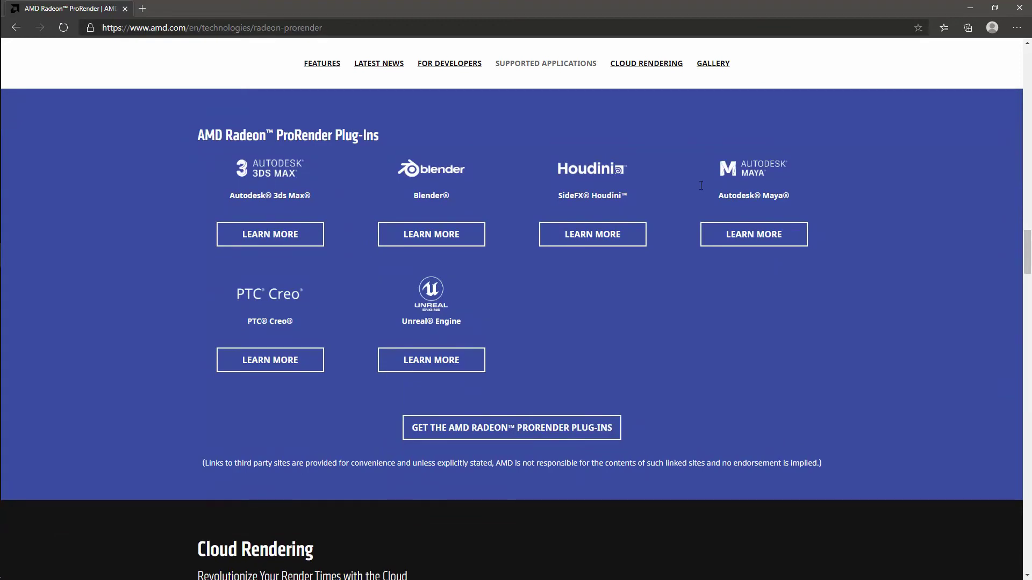
mouse_move(1027, 261)
mouse_down()
mouse_move(1024, 509)
mouse_move(1025, 258)
mouse_up()
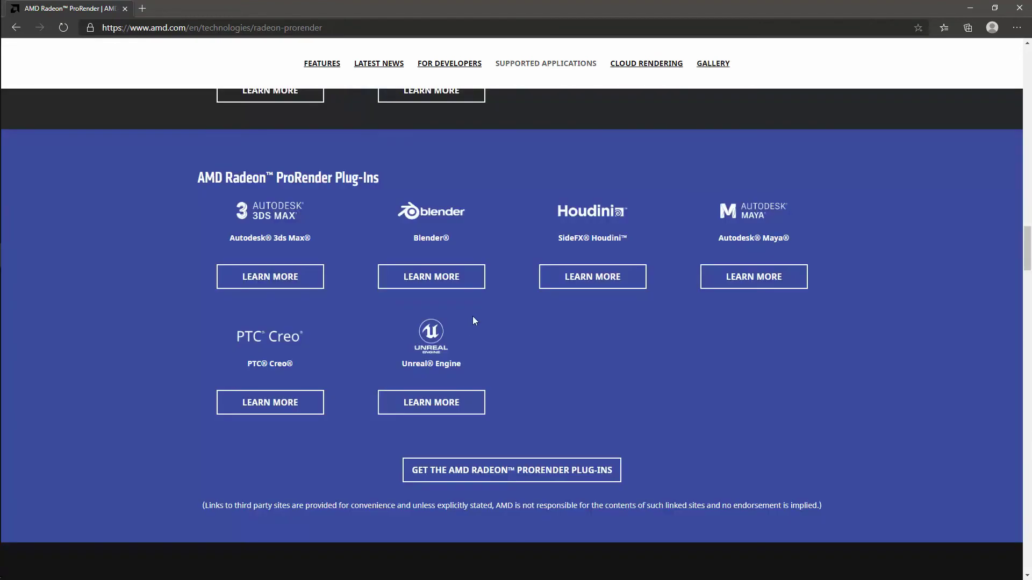
- Open the ProRender for Houdini plug-in page and scroll down to Detailed Features
click(599, 285)
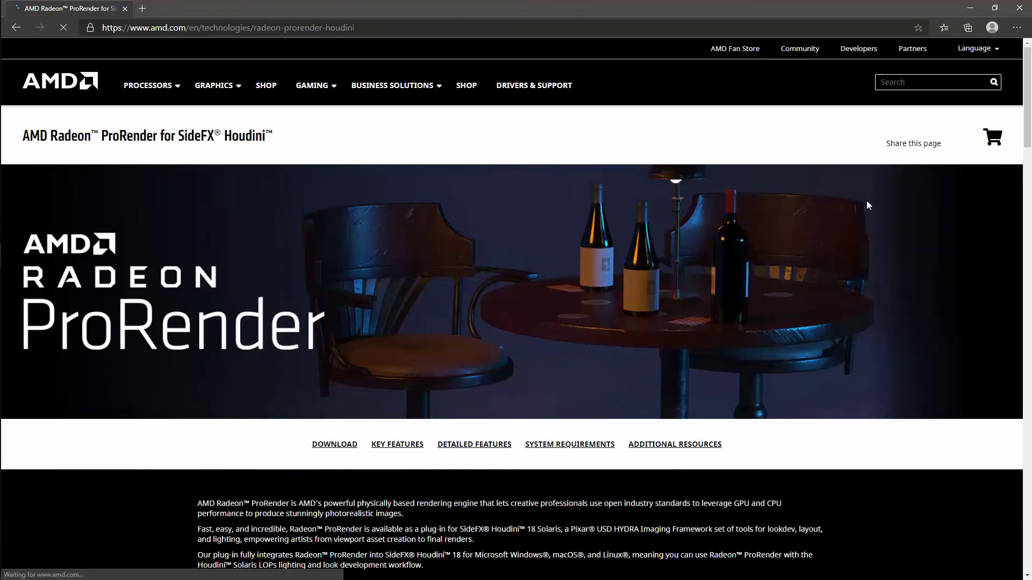
drag(1024, 129, 1004, 365)
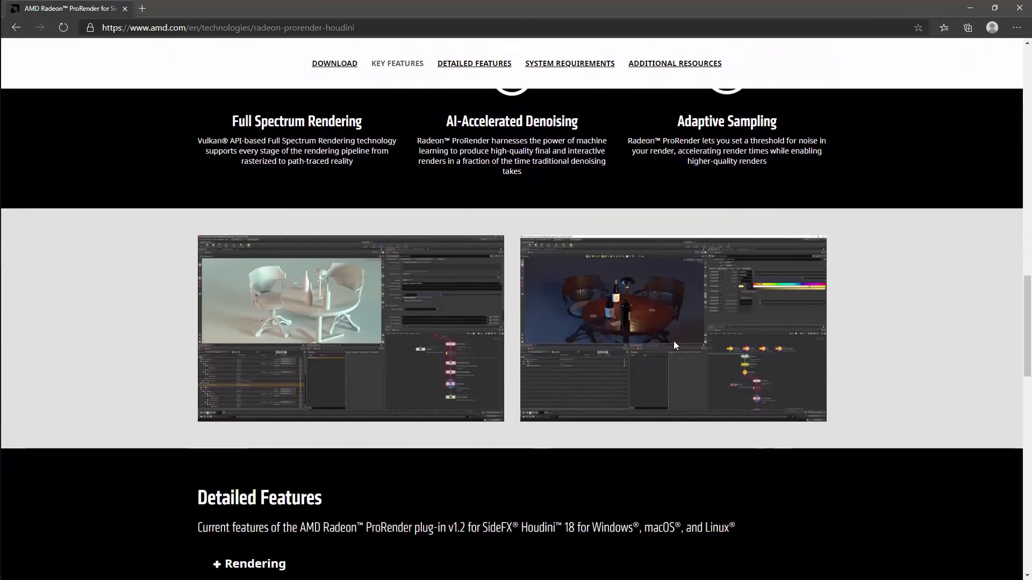
scroll(887, 308, down, 5)
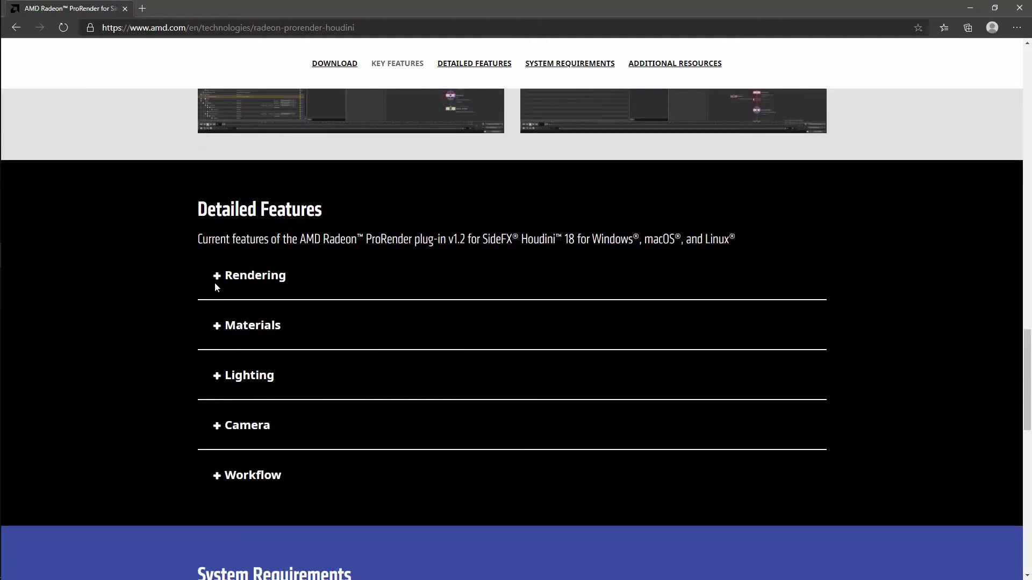
- Expand the Rendering and Materials feature lists
click(220, 280)
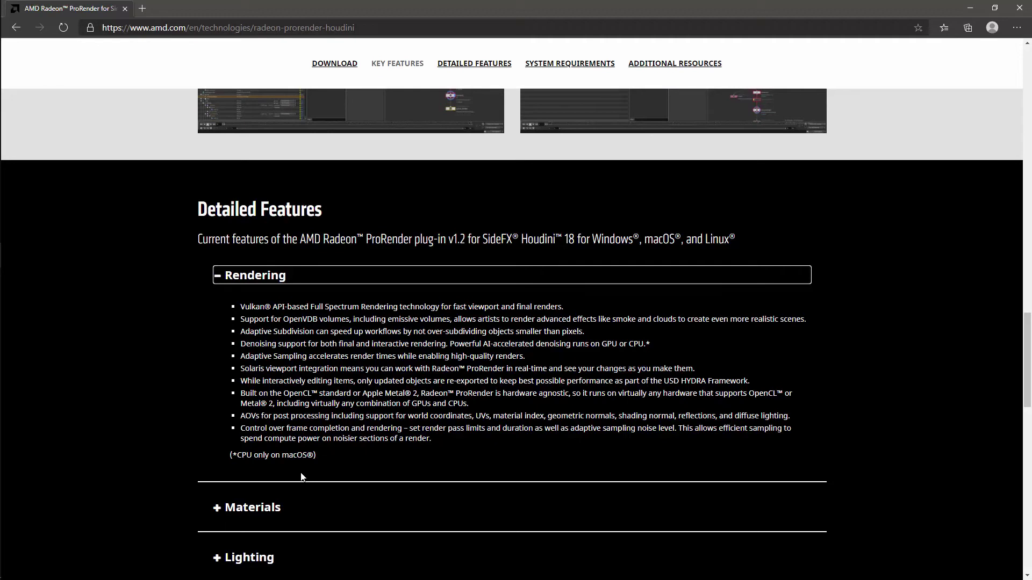
click(216, 508)
scroll(1023, 290, down, 3)
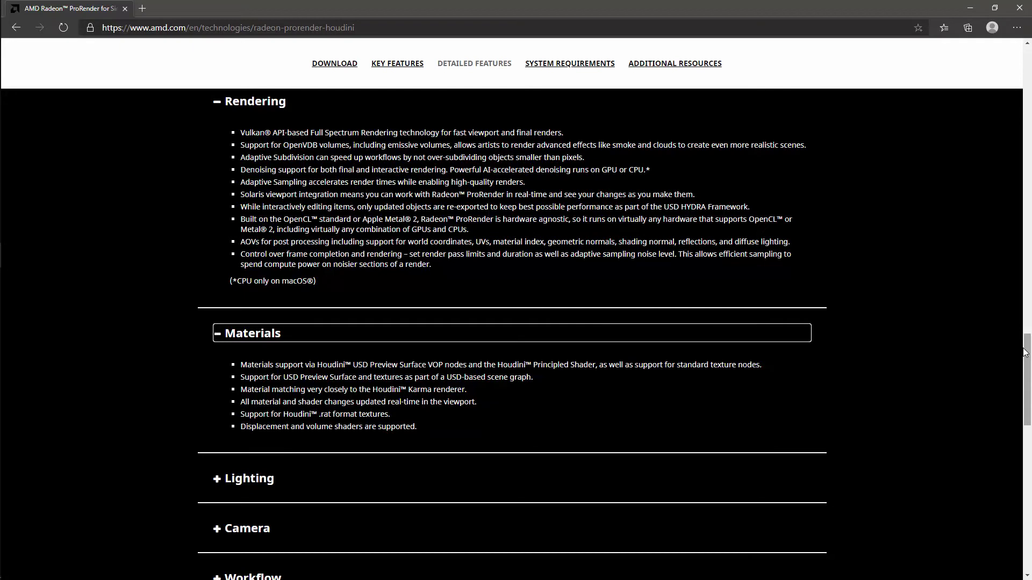
- Expand the Lighting, Camera and Workflow lists under Detailed Features
click(215, 484)
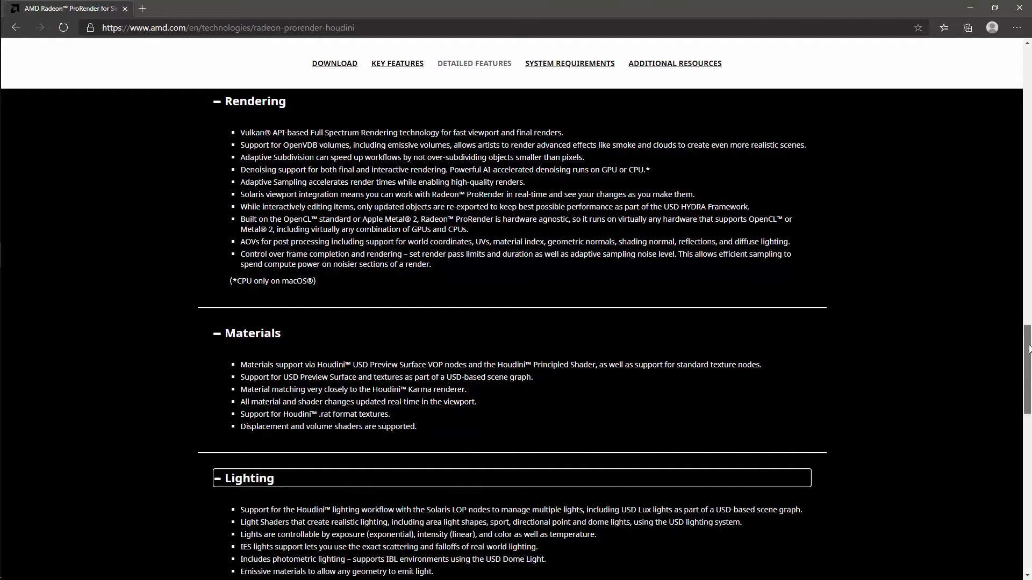
scroll(769, 395, down, 2)
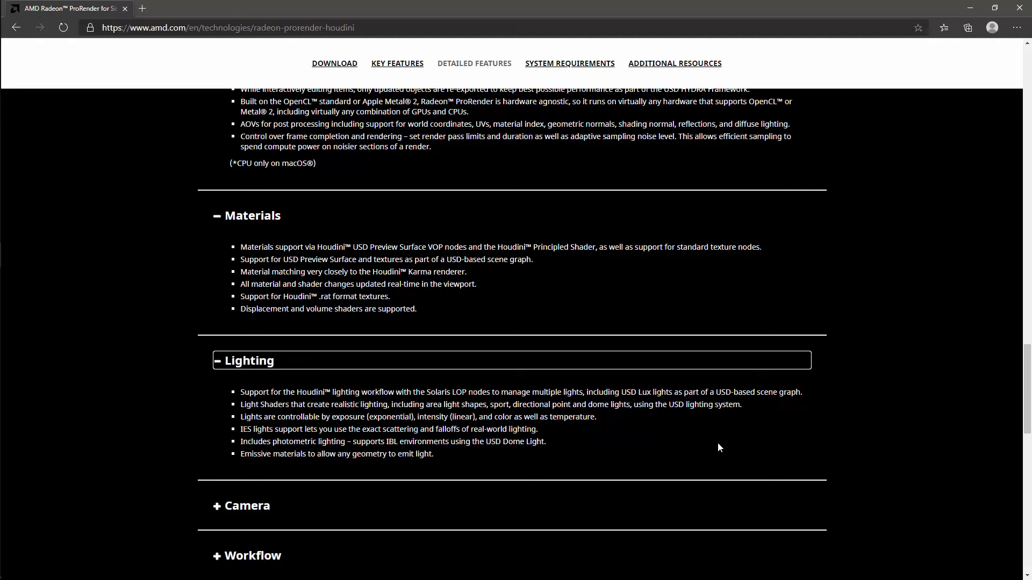
click(219, 506)
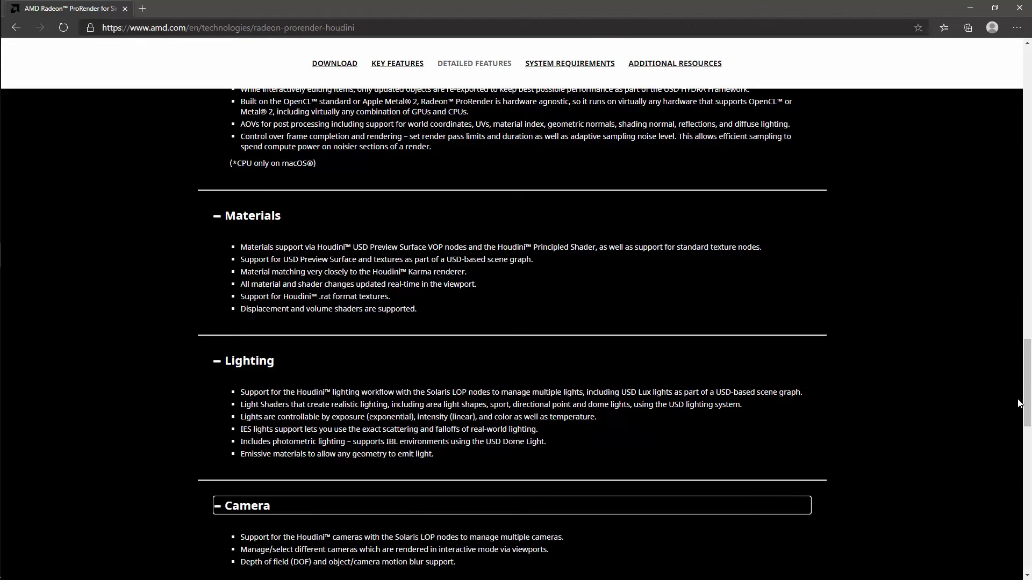
scroll(1020, 403, down, 3)
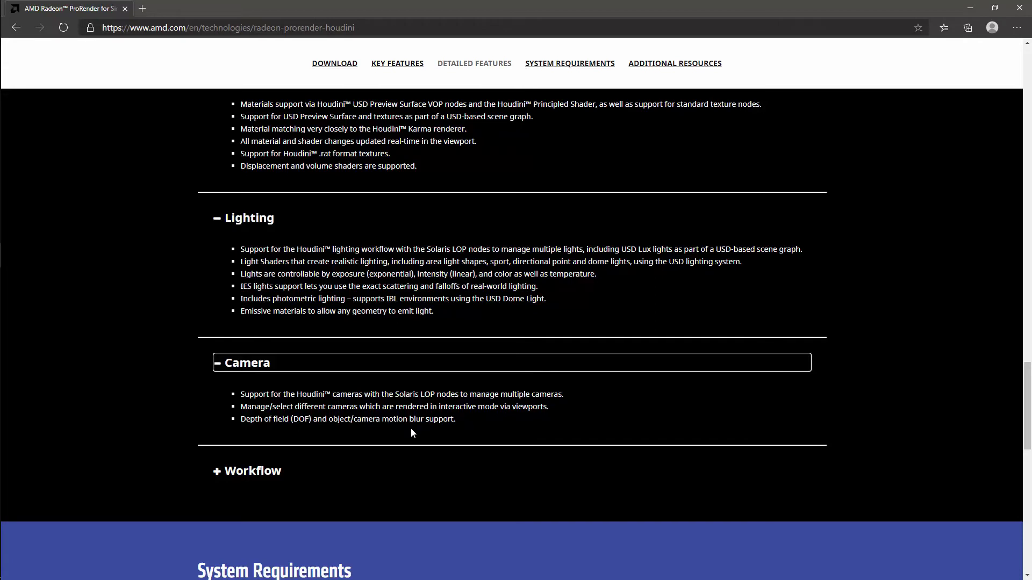
click(214, 474)
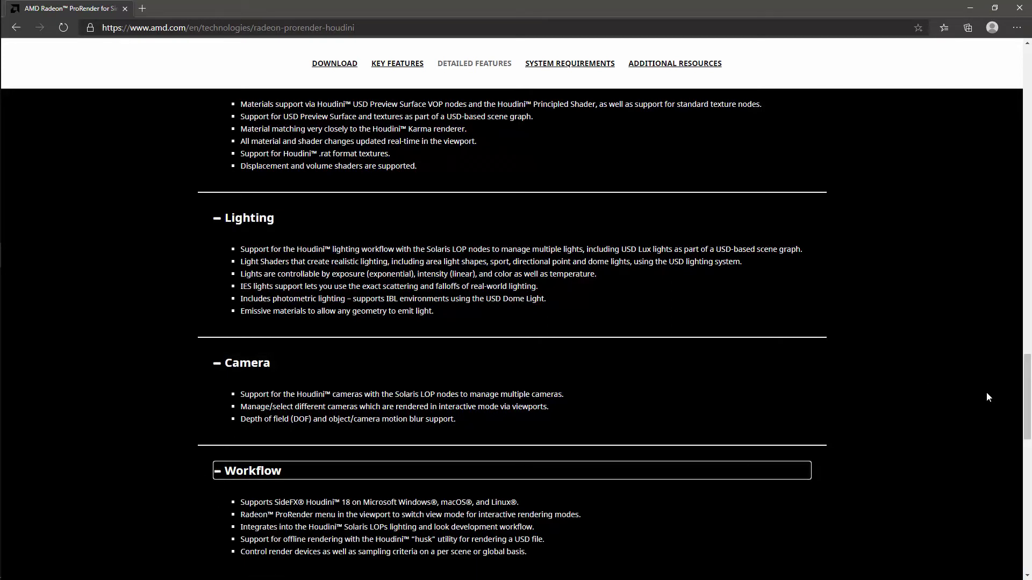
drag(1029, 394, 1030, 486)
- Follow the Windows download link to get hdRpr-1.3.2-Houdini-18.0.566-Windows.tar.gz from GitHub releases
scroll(1028, 479, down, 3)
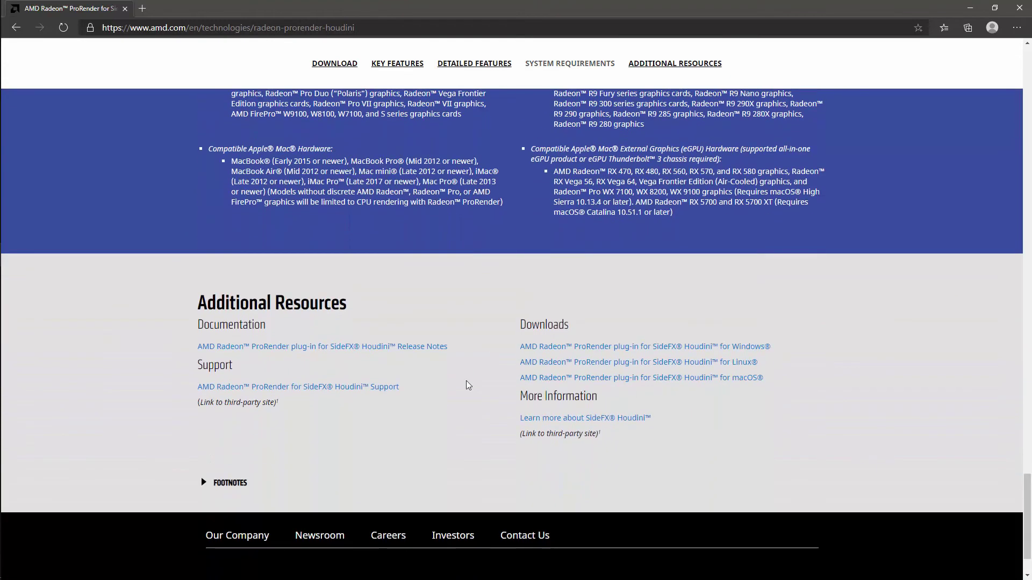
click(715, 349)
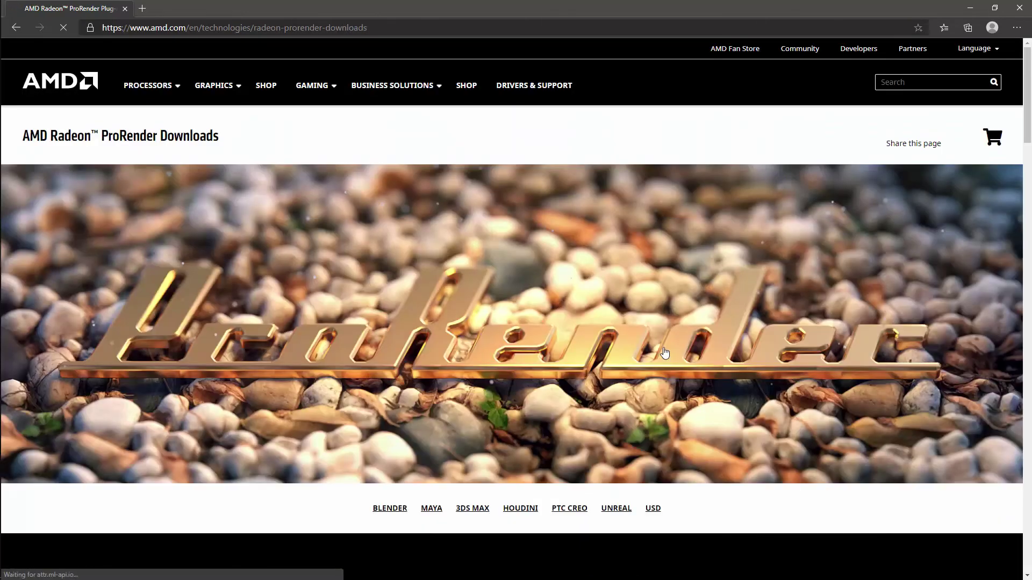
drag(1026, 141, 1019, 407)
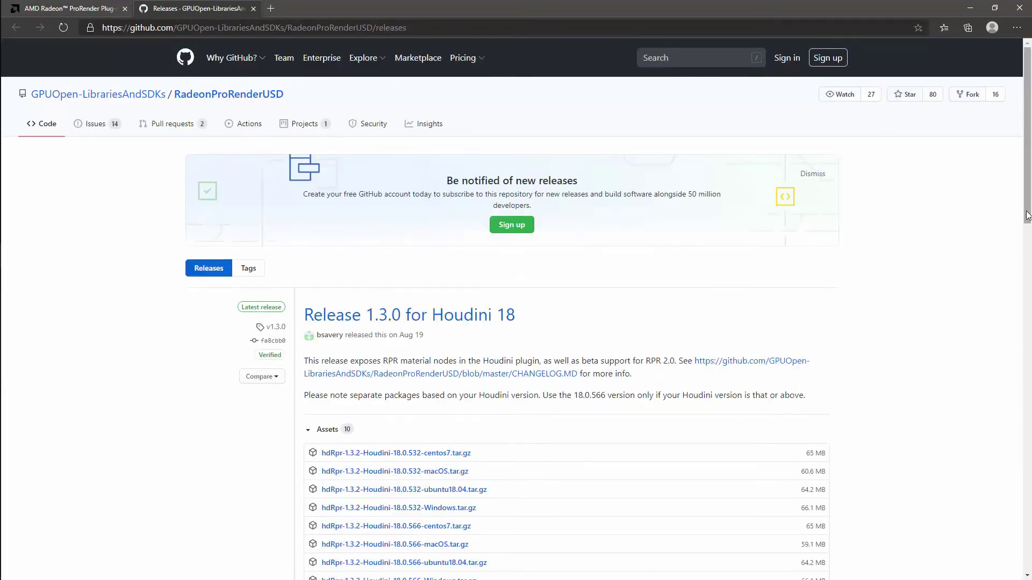
drag(1026, 214, 995, 273)
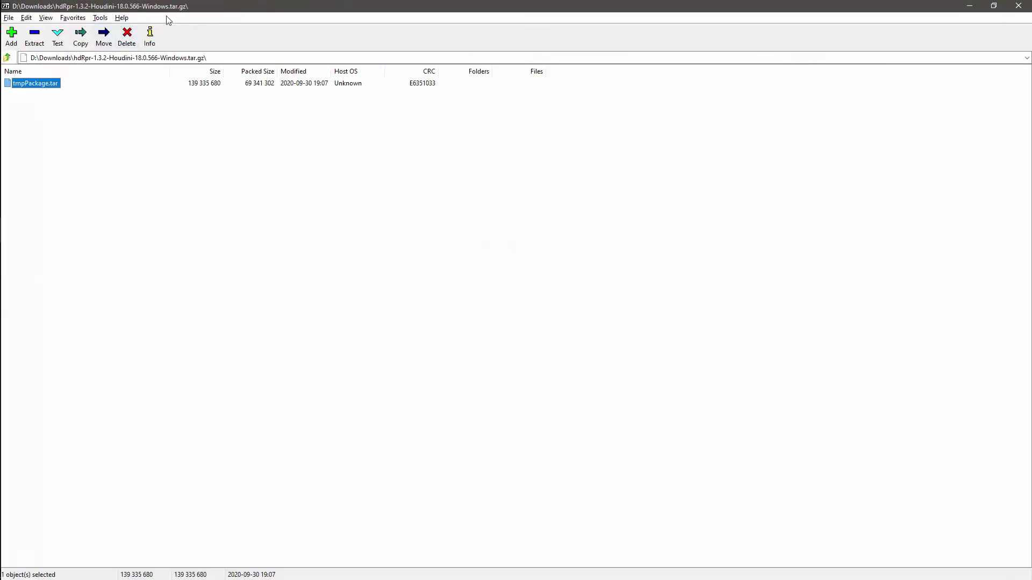
- Browse into tmpPackage.tar and then into the hdRpr-1.3.2-Houdini-18.0.566-Windows folder
double_click(51, 85)
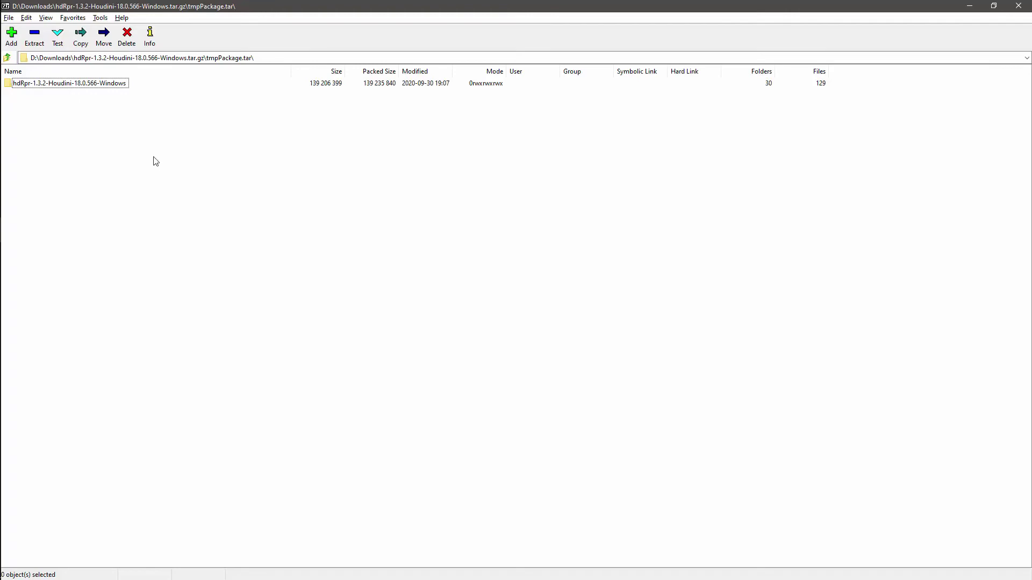
double_click(71, 85)
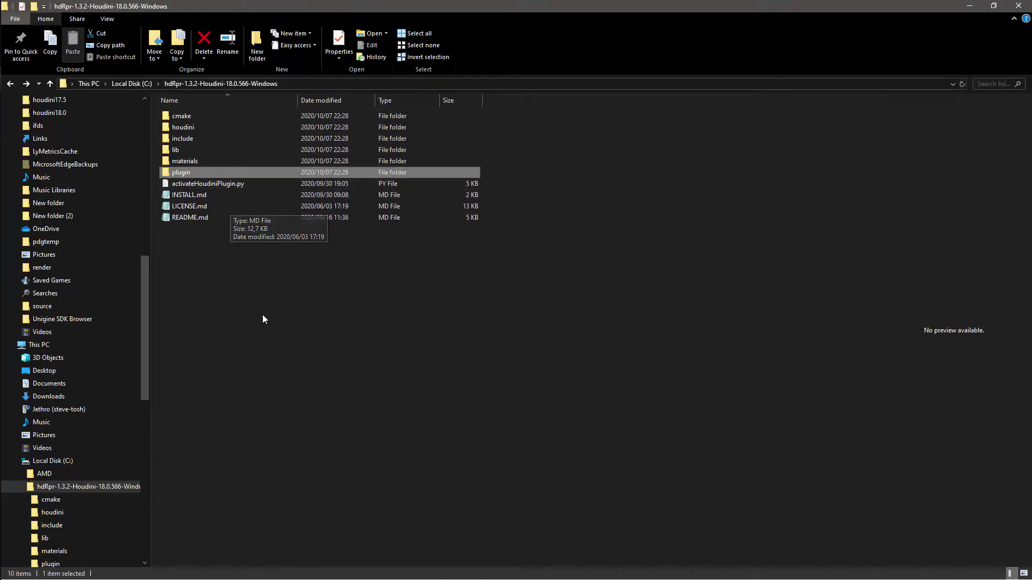
- Open INSTALL.md from the extracted hdRpr package folder in Notepad
click(232, 290)
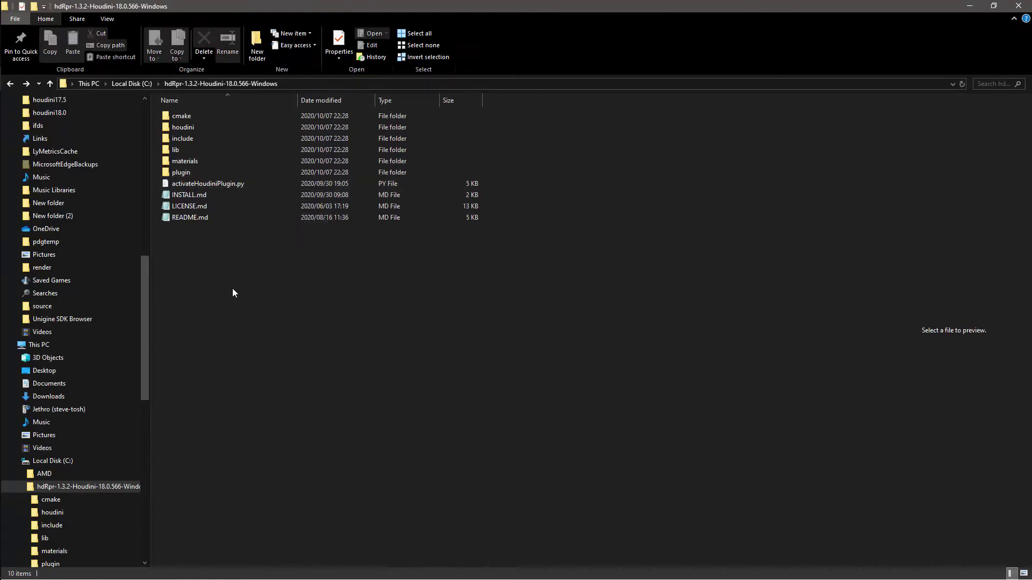
click(194, 198)
double_click(194, 197)
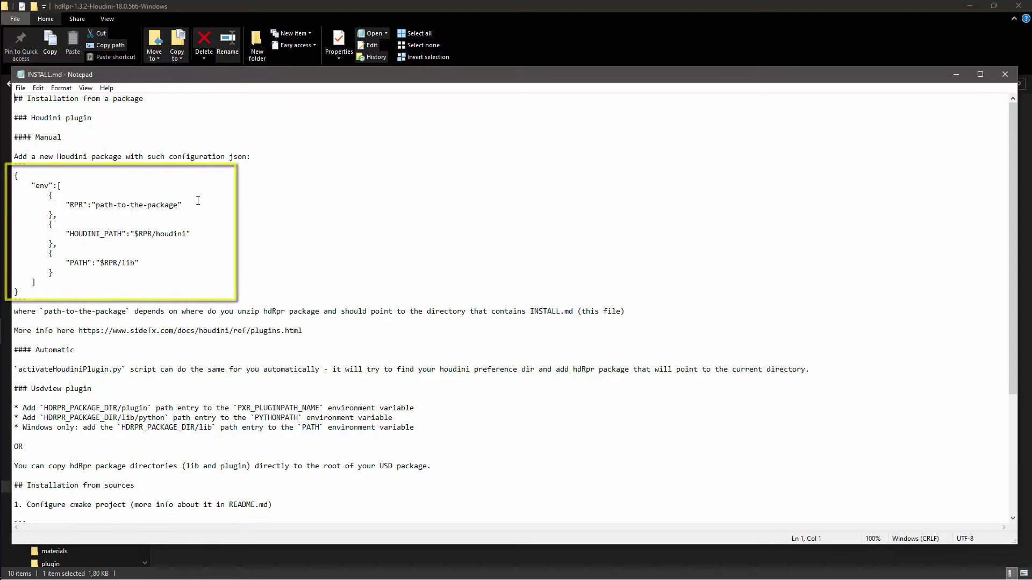
- Select the sample Houdini package configuration JSON block in INSTALL.md
click(15, 176)
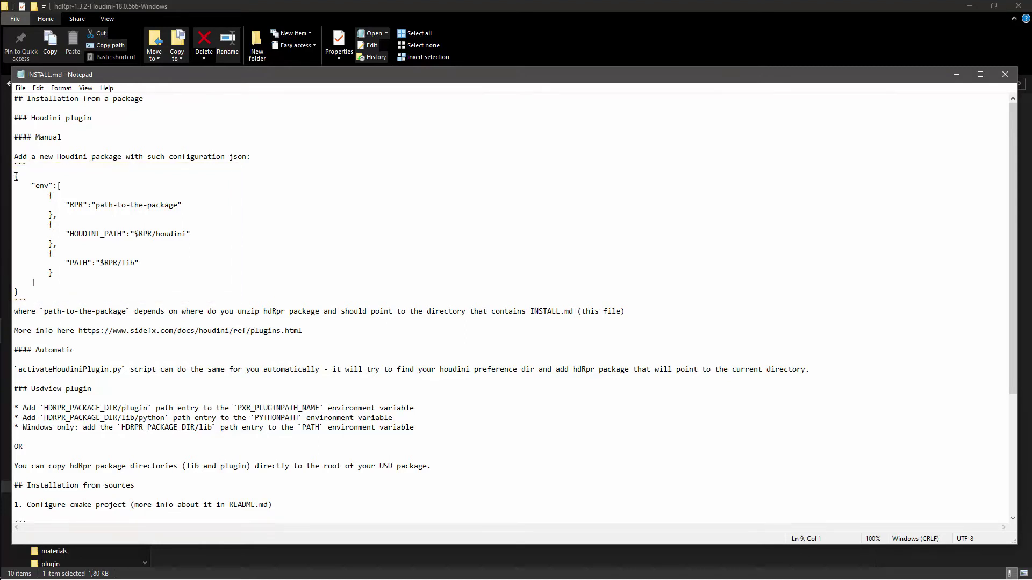
drag(15, 177, 119, 284)
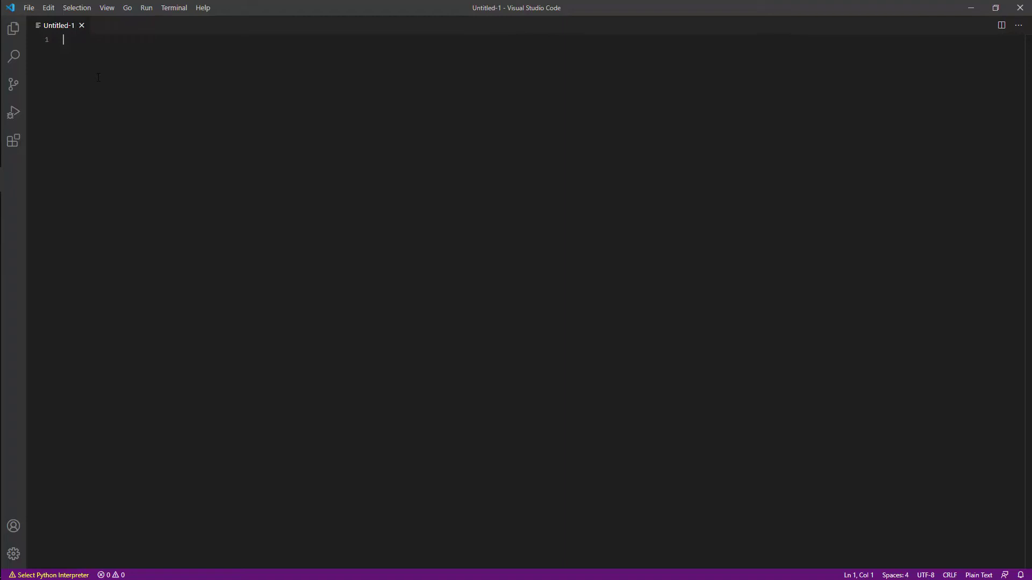
- Paste the package configuration JSON into the Untitled-1 document
text({     "env":[         {             "RPR":"path-to-the-package"         },         {             "HOUDINI_PATH":"$RPR/houdini"         },         {             "PATH":"$RPR/lib"         }     ] })
click(31, 10)
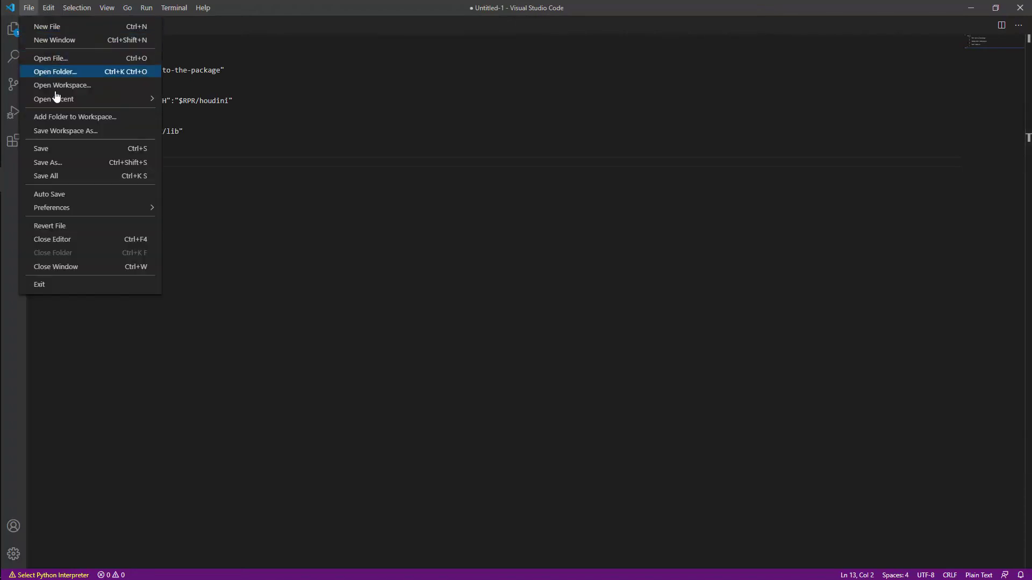
- Save the document as RPR.json, replacing the Untitled-1 name and .txt extension
click(66, 163)
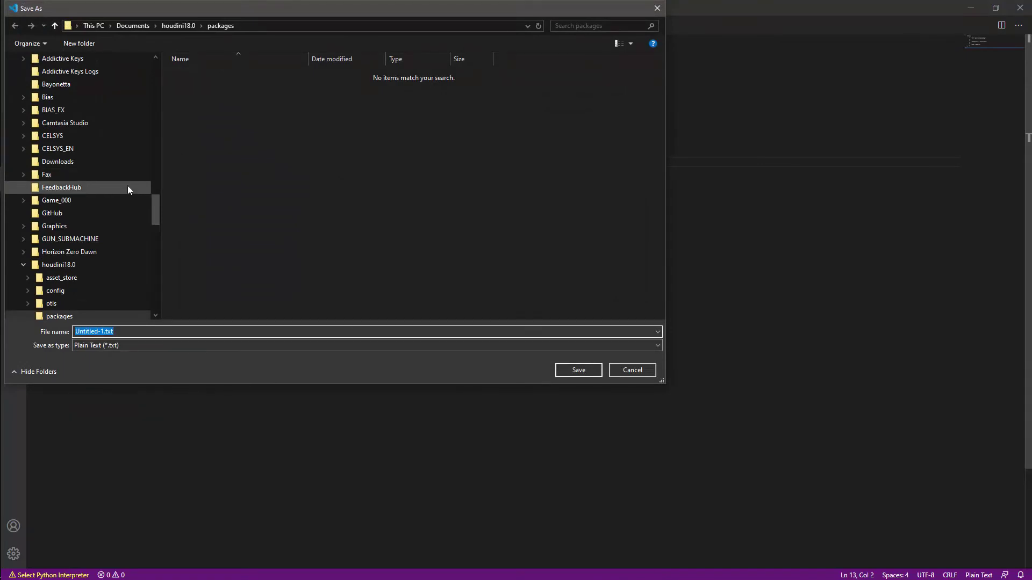
key(End)
key(BackSpace)
key(BackSpace)
text(json)
key(Left)
key(Left)
key(Left)
key(Left)
key(Left)
key(BackSpace)
key(BackSpace)
key(BackSpace)
key(BackSpace)
key(BackSpace)
key(BackSpace)
key(BackSpace)
key(BackSpace)
key(BackSpace)
key(BackSpace)
text(RPR)
double_click(168, 329)
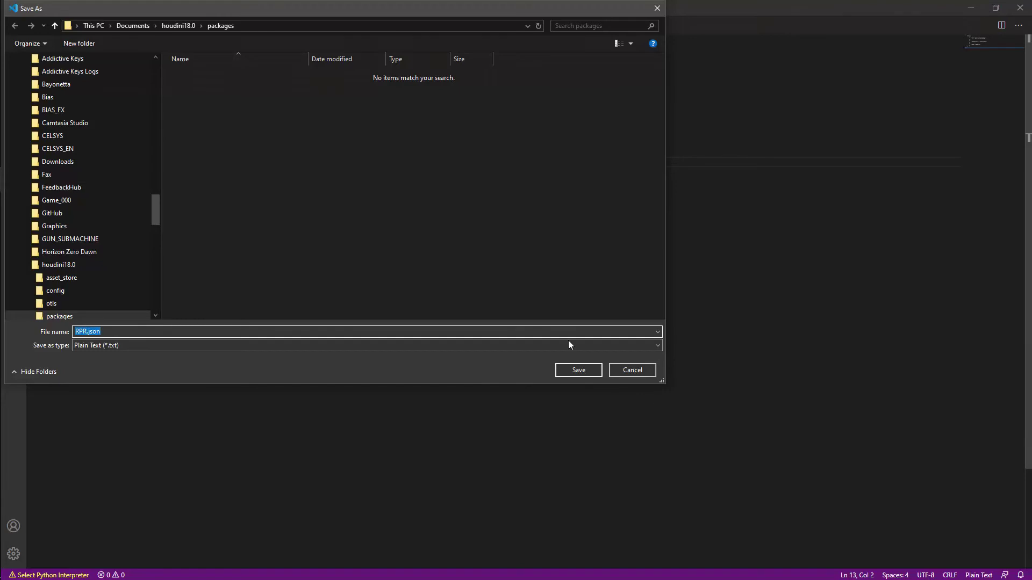
click(579, 372)
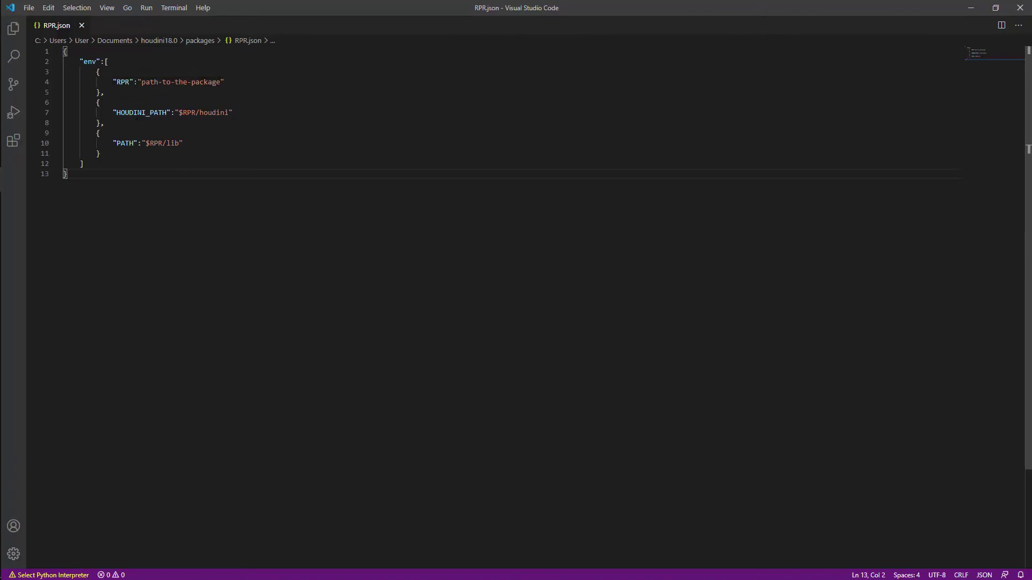
- Select the path-to-the-package placeholder in RPR.json and copy the hdRpr folder's full path
drag(142, 81, 220, 81)
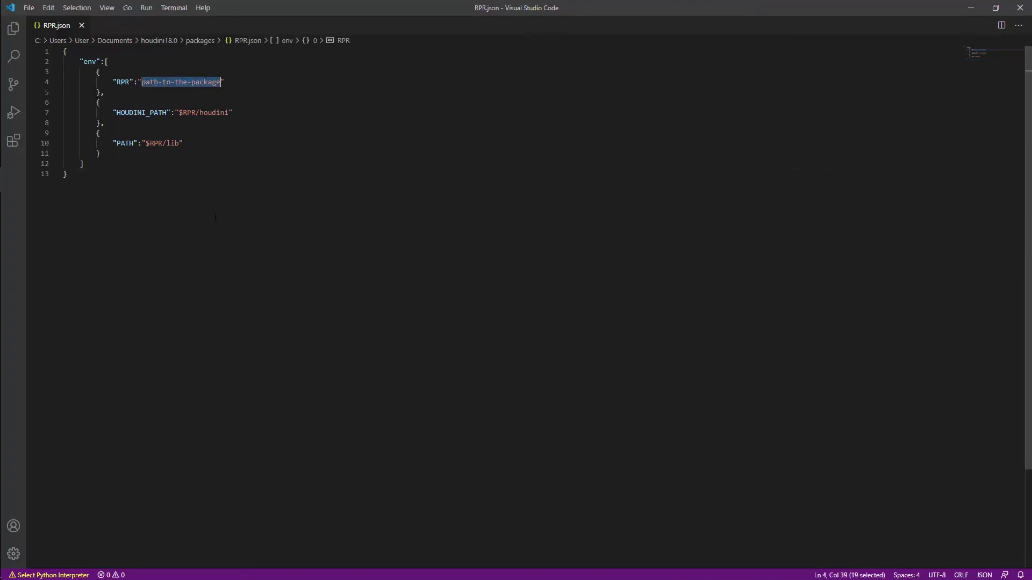
key(alt+Tab)
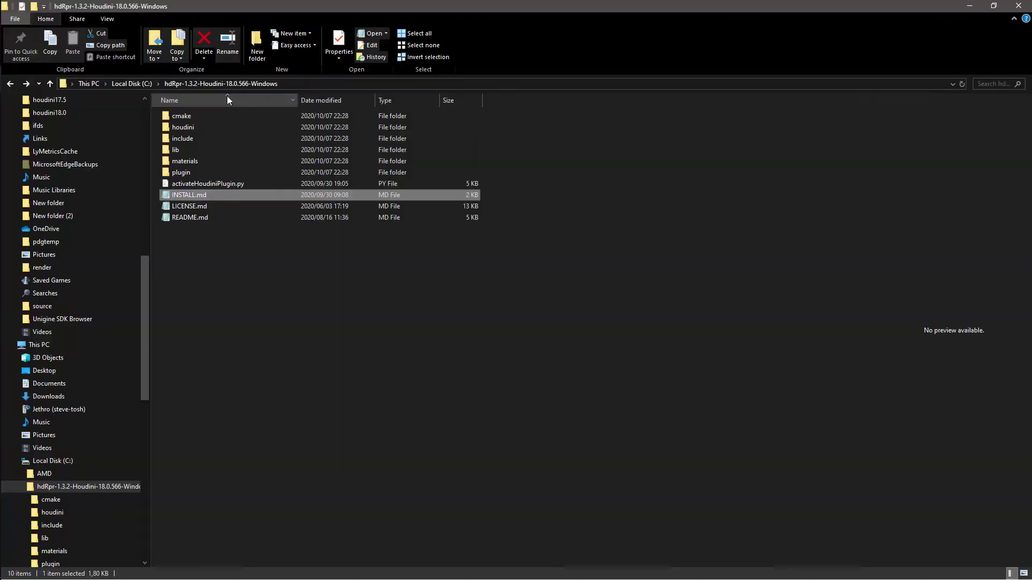
click(307, 83)
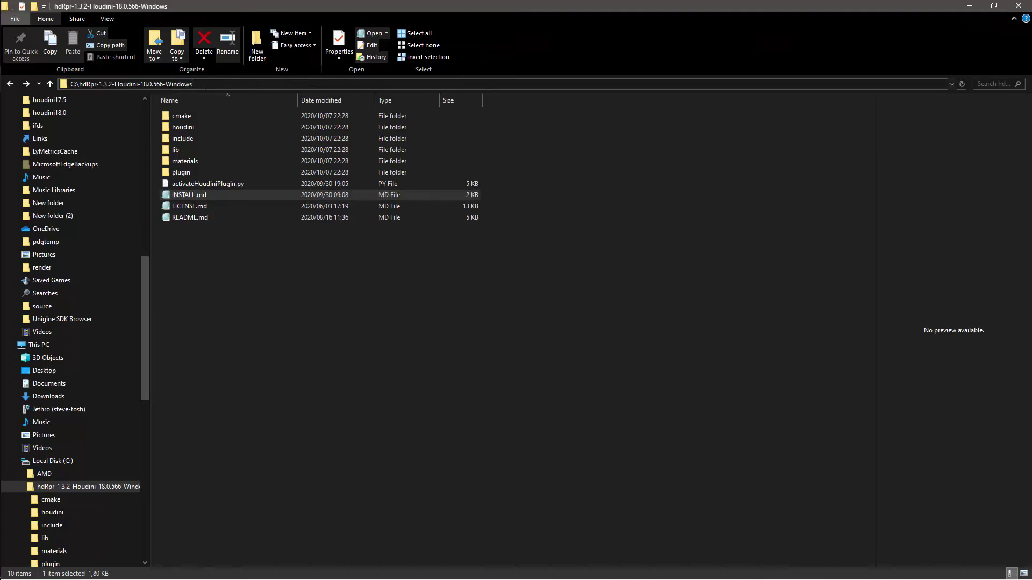
drag(192, 84, 70, 84)
key(ctrl+c)
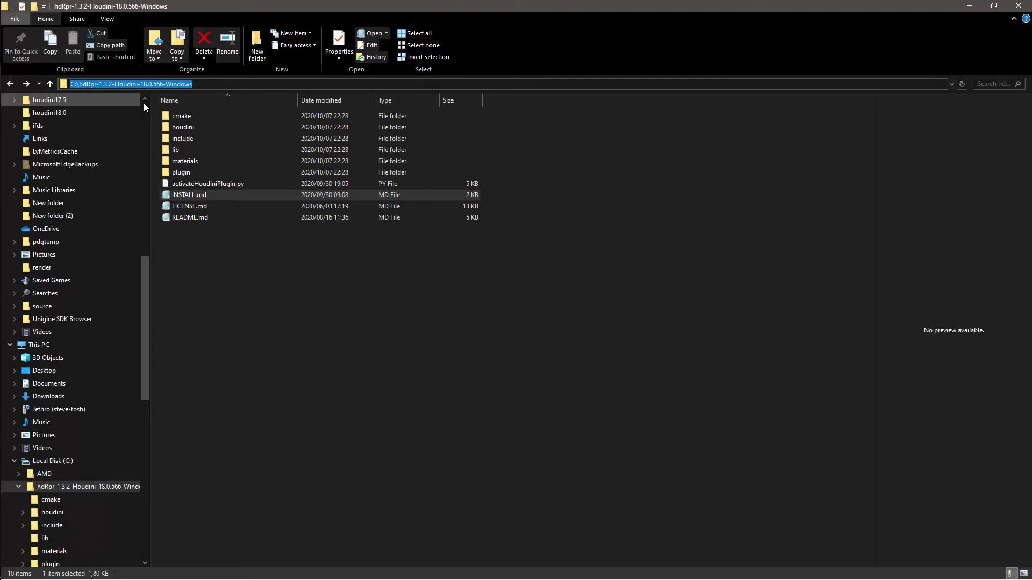
key(alt+Tab)
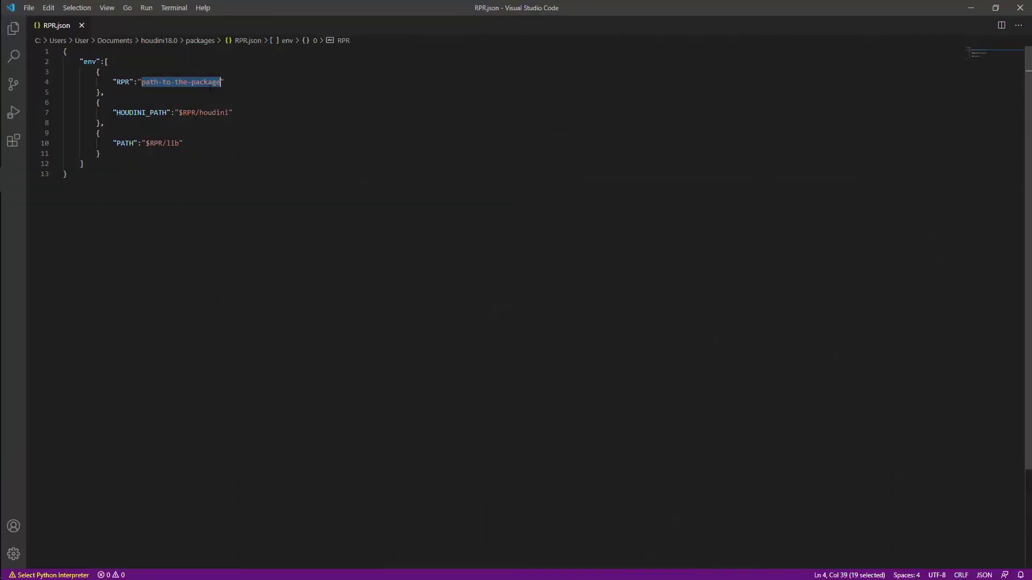
- Set RPR.json's RPR path to C:/hdRpr-1.3.2-Houdini-18.0.566-Windows with forward slashes, then select it
key(ctrl+v)
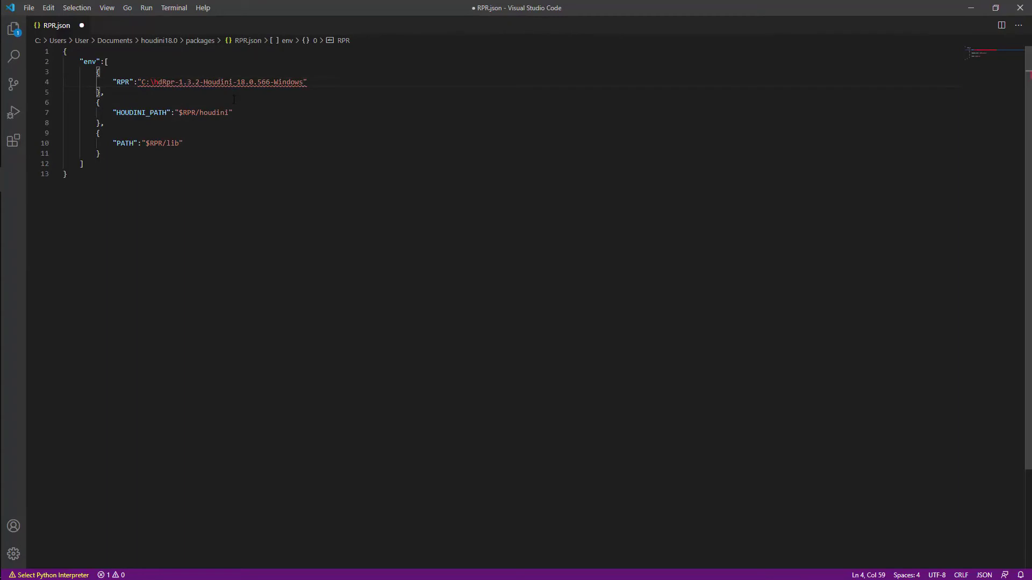
click(152, 82)
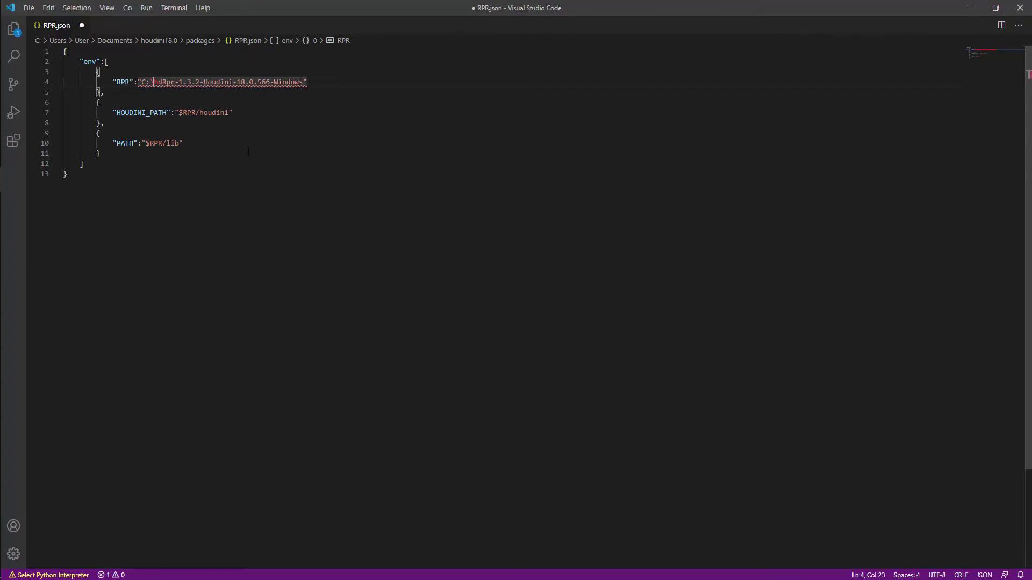
key(BackSpace)
text(/)
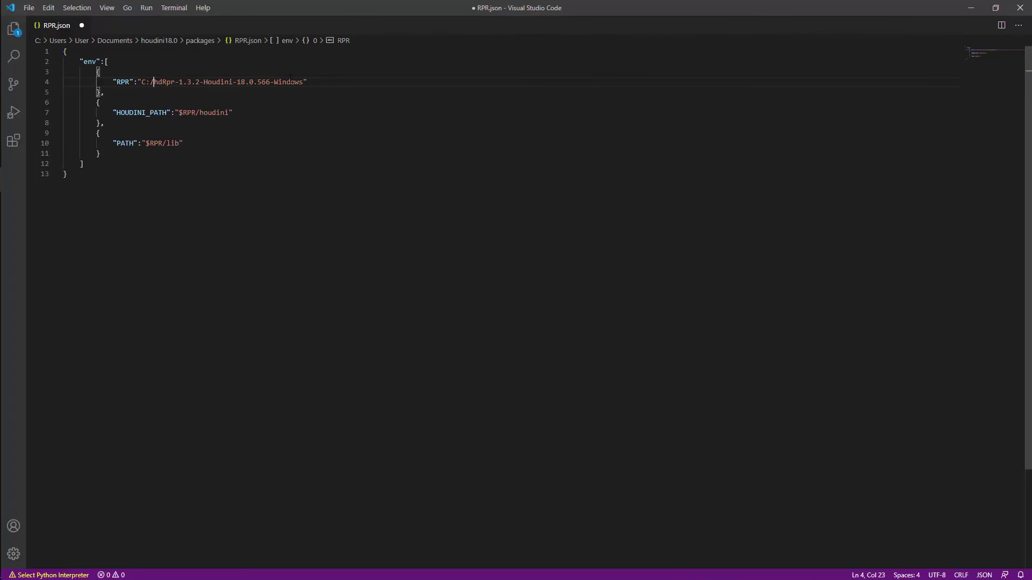
drag(138, 82, 460, 131)
key(alt+Tab)
- In Command Prompt, change directory to C:\hdRpr-1.3.2-Houdini-18.0.566-Windows
click(334, 84)
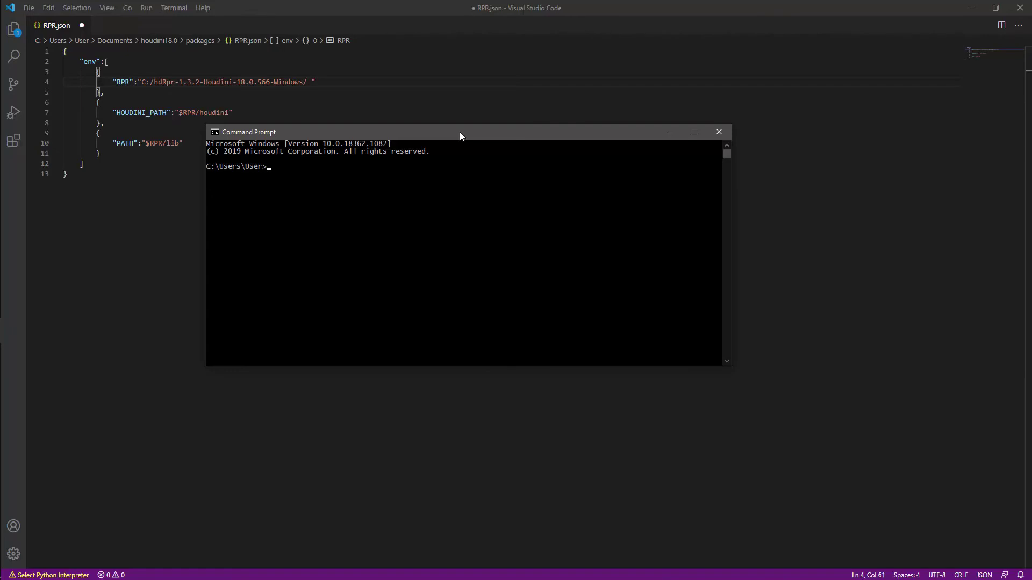
text(cd ..)
key(Return)
text(cd ..)
key(Return)
text(cd hd)
key(Tab)
key(Return)
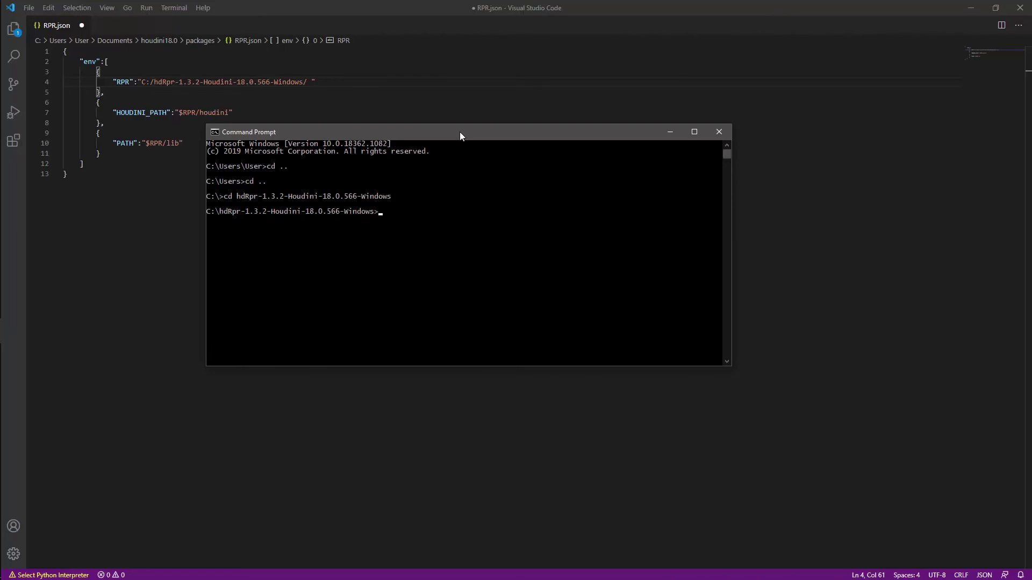
- Run python activateHoudiniPlugin.py to register the RPR plugin
text(p)
key(BackSpace)
text(python a)
key(Tab)
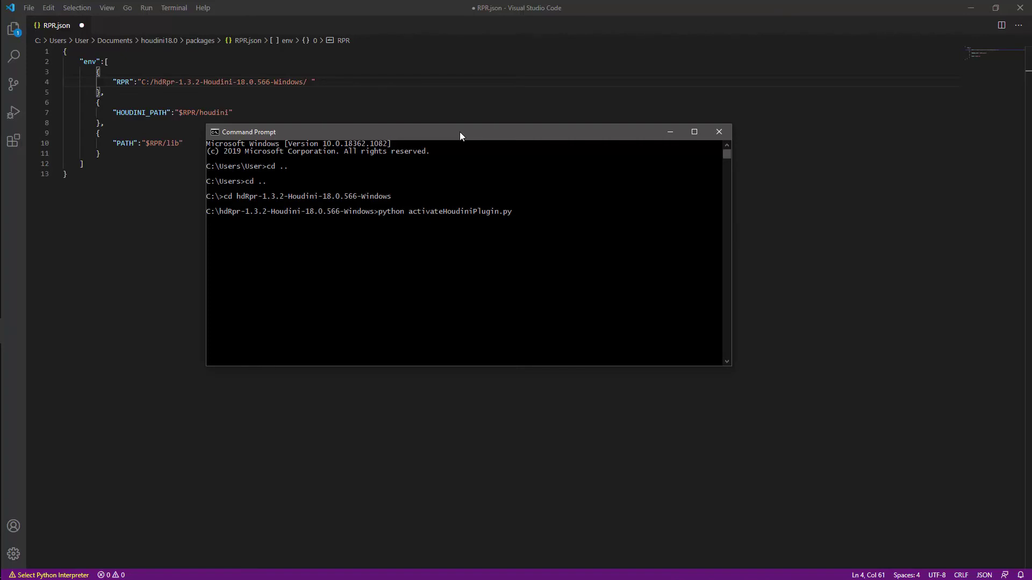
key(Return)
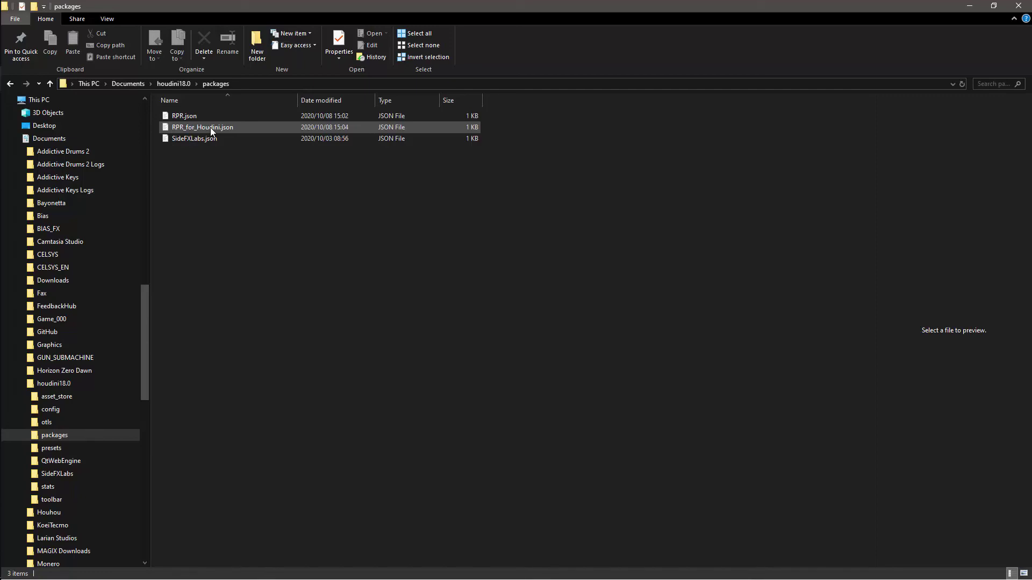
- Open RPR_for_Houdini.json in VS Code and inspect its RPR path value
double_click(211, 130)
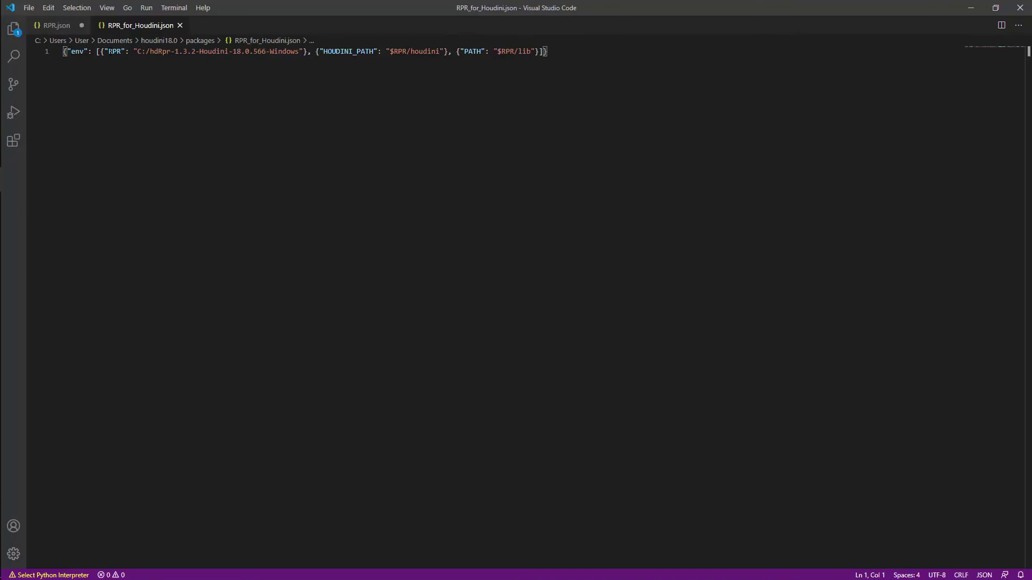
click(300, 51)
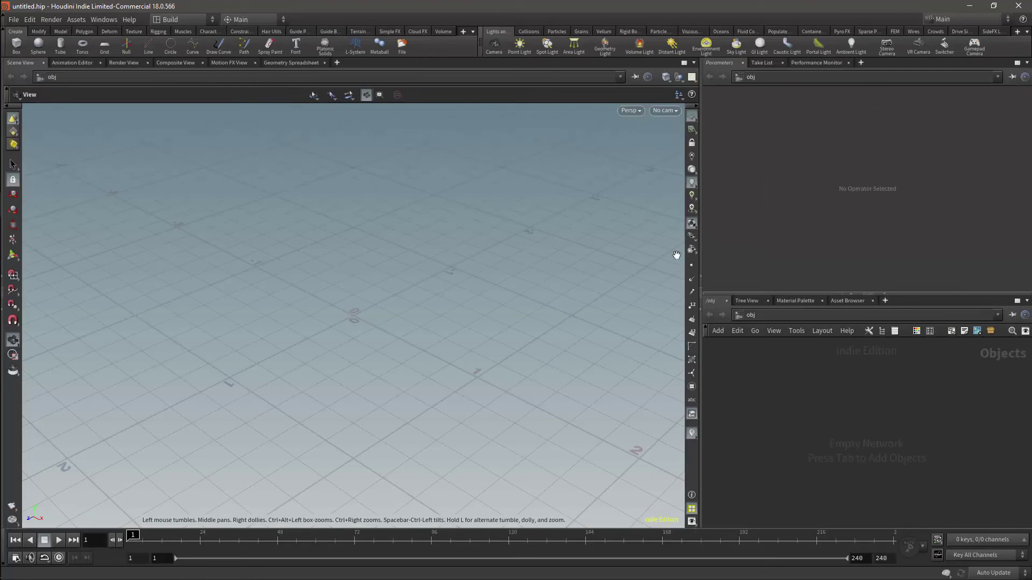
- Add a Grid and a Sphere, making the sphere a Polygon Mesh
key(Tab)
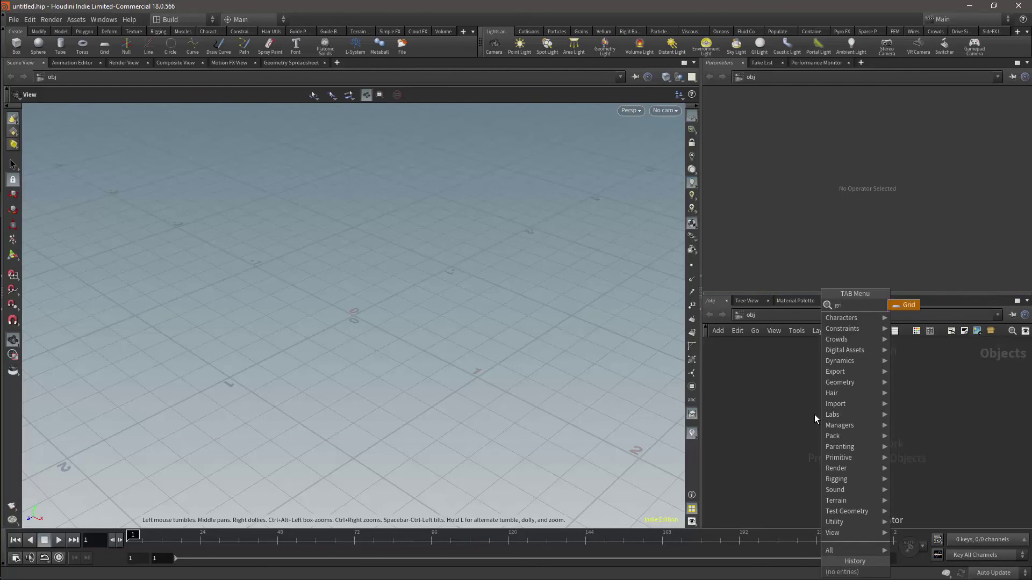
click(814, 414)
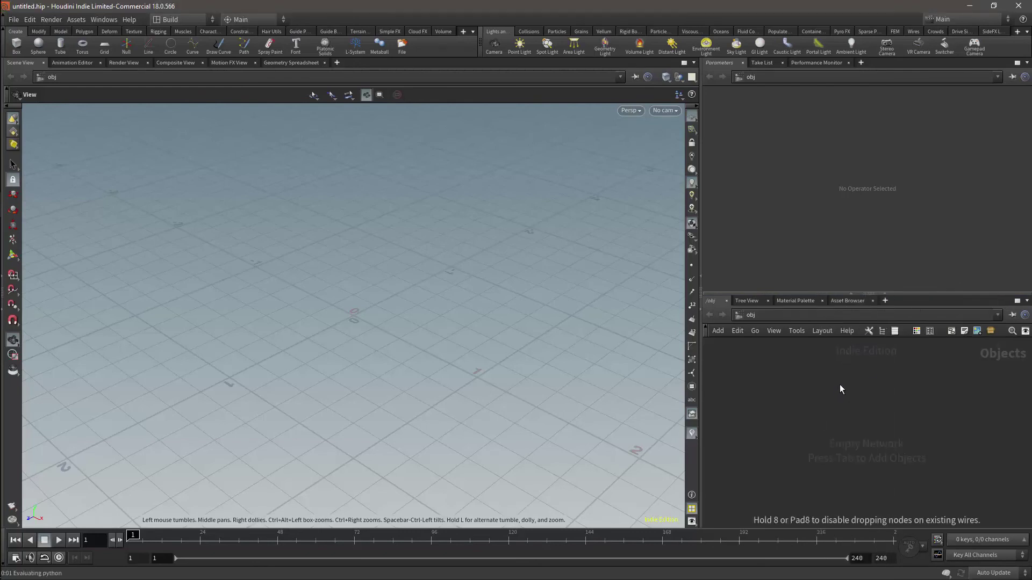
key(Tab)
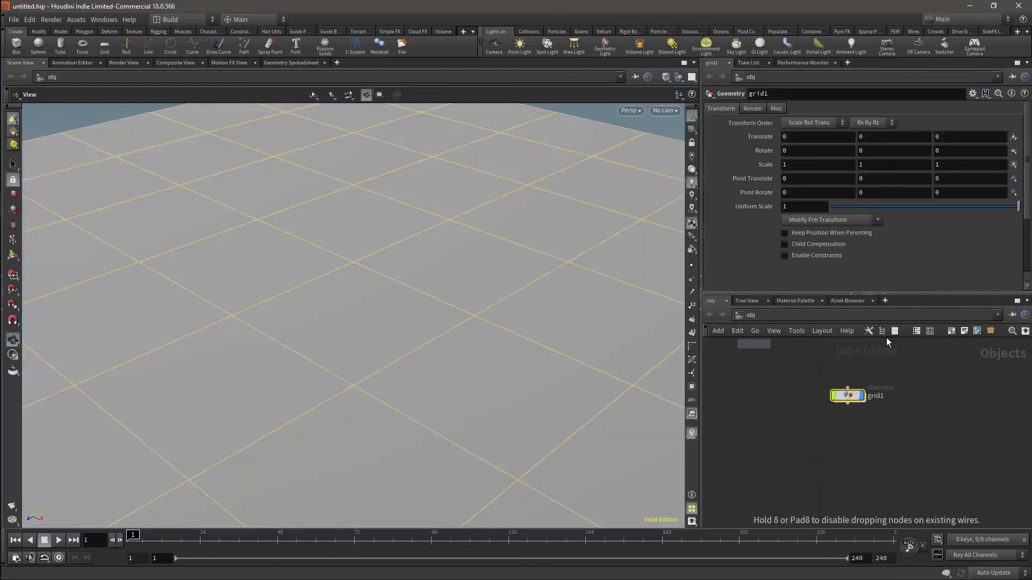
click(929, 392)
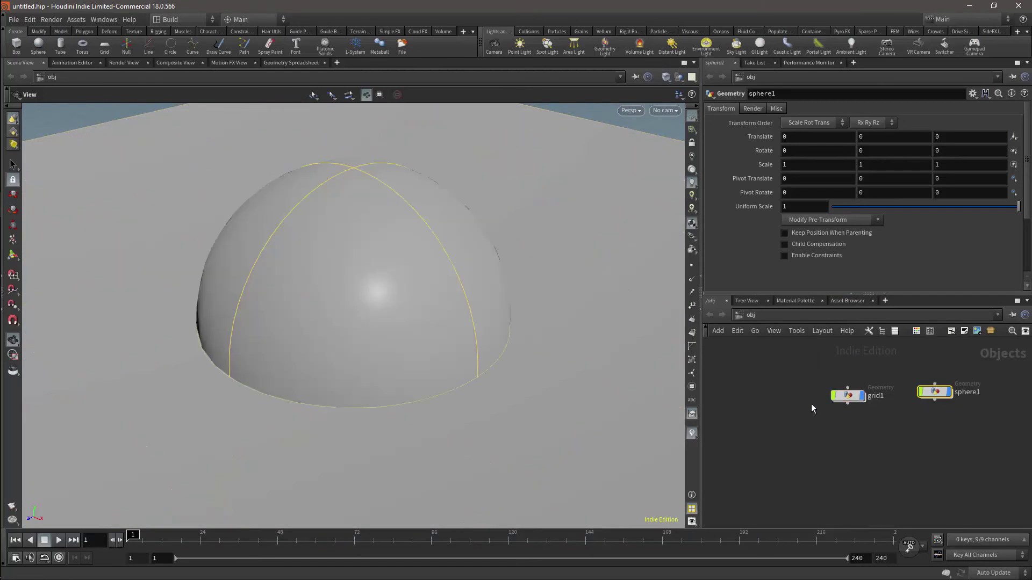
double_click(927, 393)
click(808, 108)
click(810, 145)
key(u)
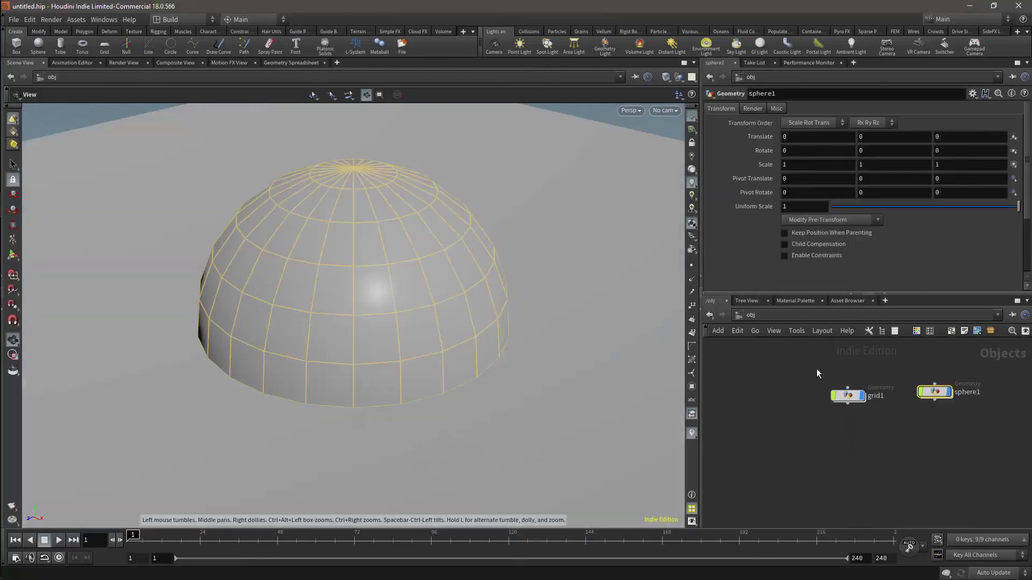
- Duplicate sphere1 by copy-paste to create sphere2
double_click(851, 398)
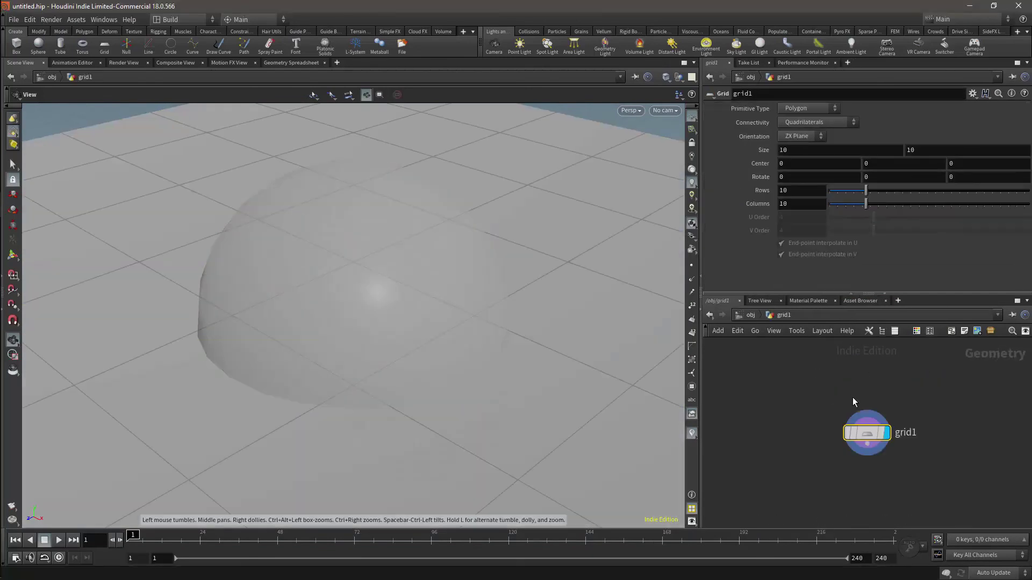
click(750, 315)
click(935, 392)
key(ctrl+c)
key(ctrl+v)
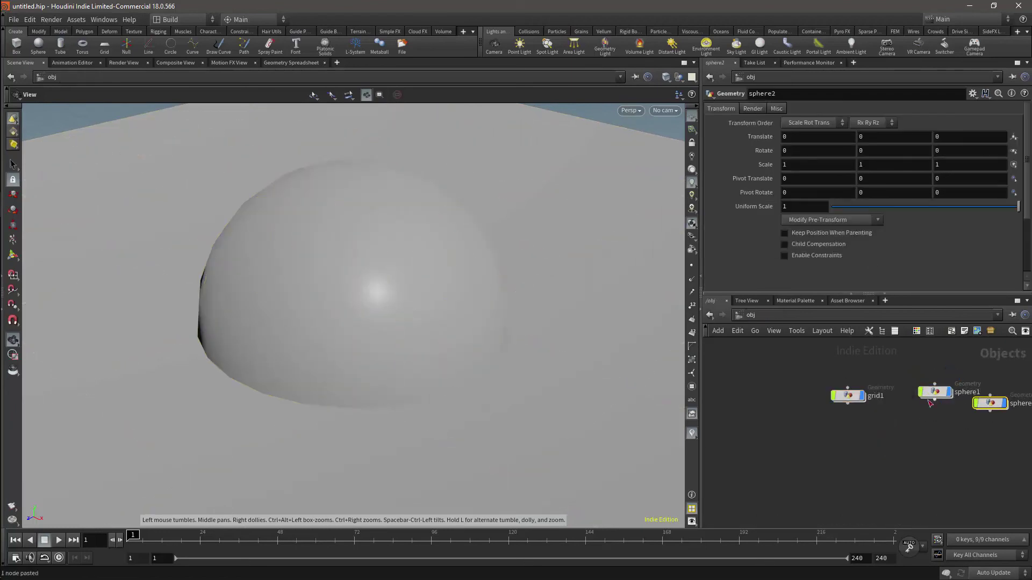
- Raise sphere1's Center Y to 1.44875 with its shape handle
drag(931, 398, 901, 402)
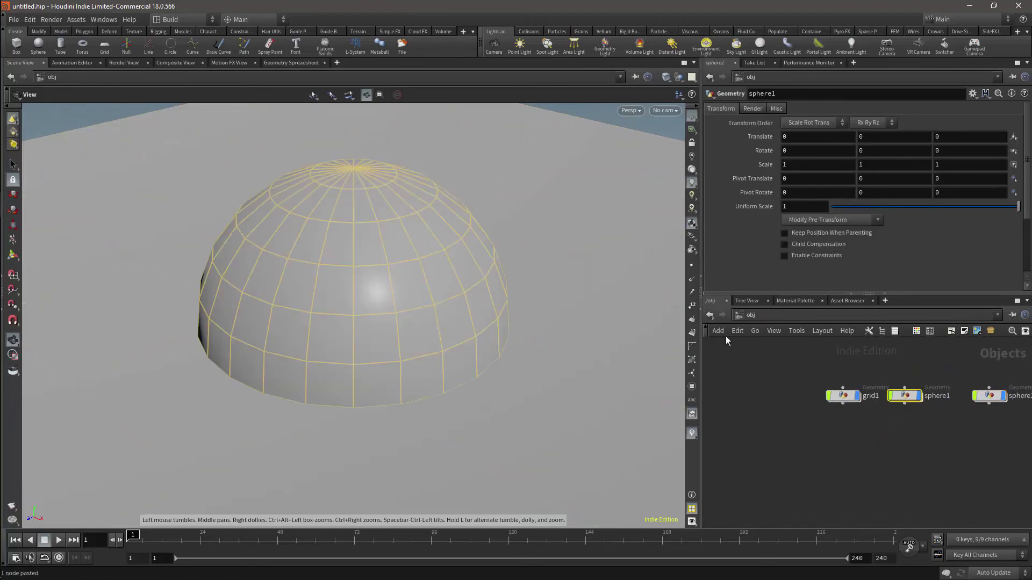
double_click(904, 396)
drag(408, 279, 476, 306)
scroll(559, 224, down, 5)
drag(559, 223, 470, 315)
key(t)
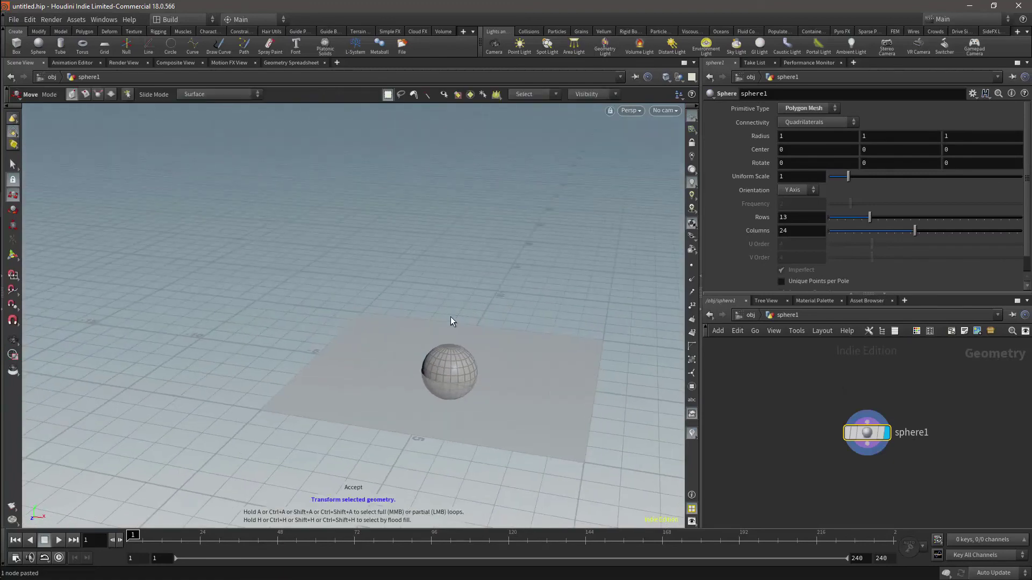
key(Return)
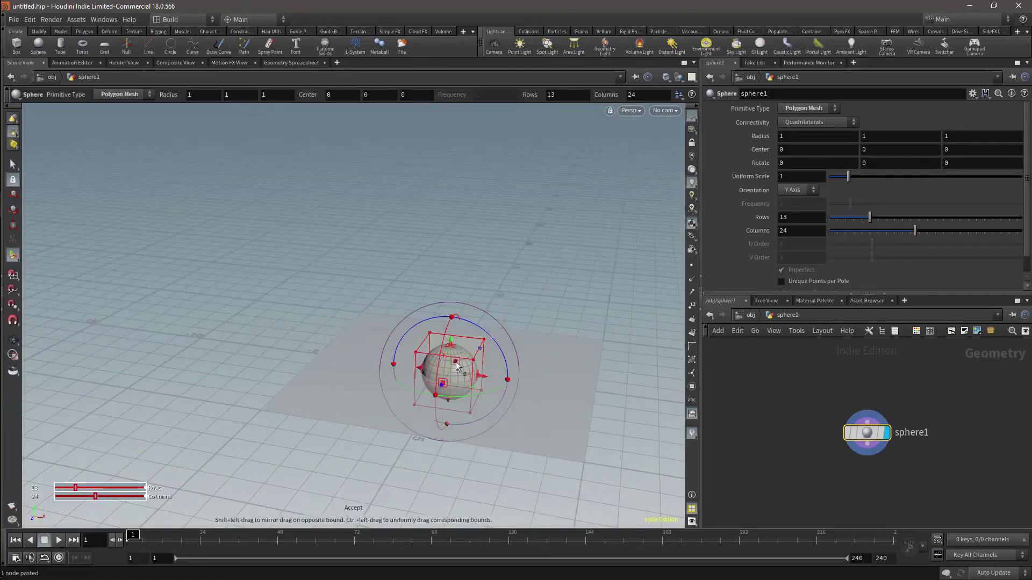
drag(455, 369, 454, 338)
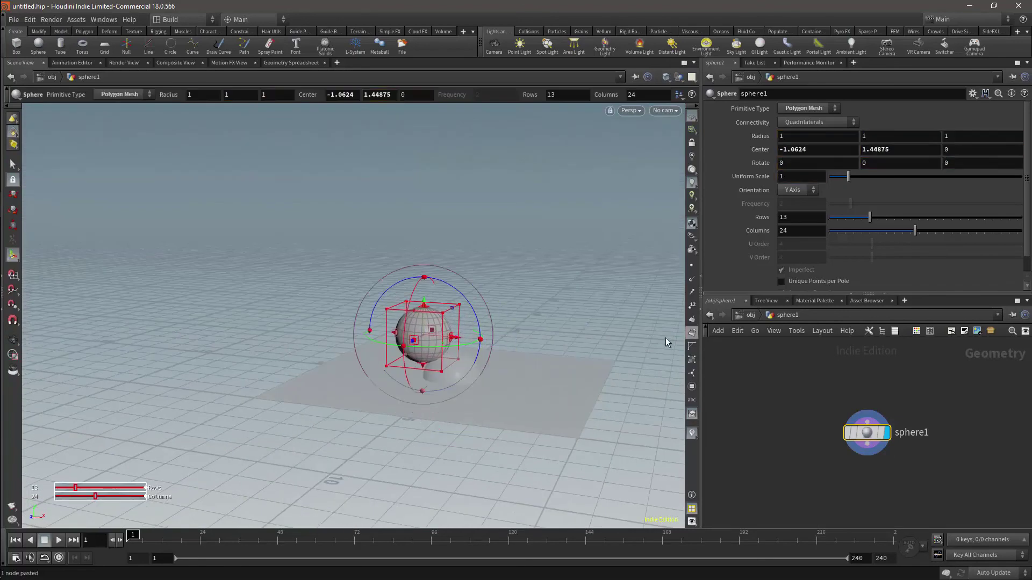
- Move sphere2 up and to the right of the grid
key(Tab)
key(Escape)
key(u)
key(ctrl+v)
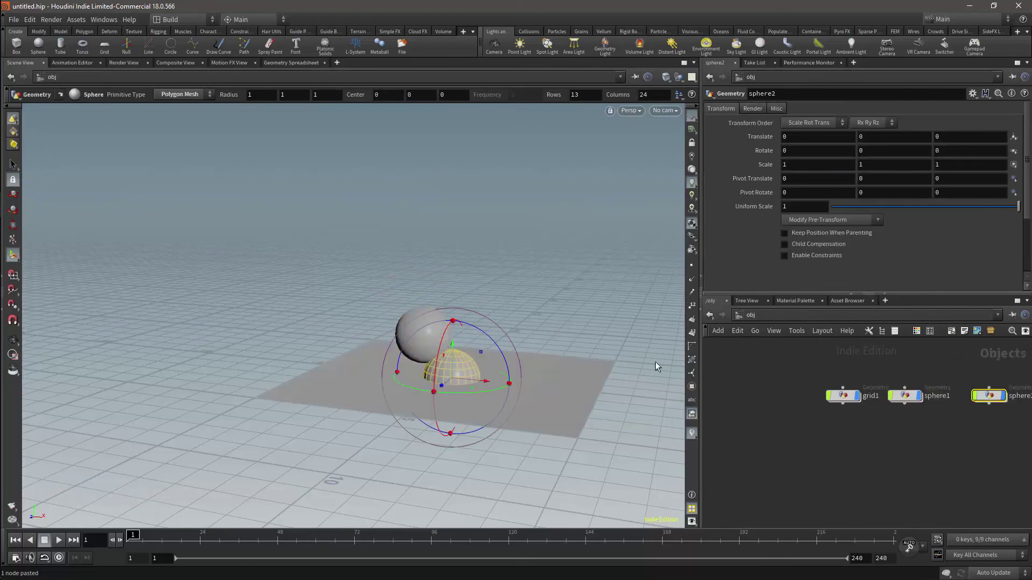
drag(480, 351, 520, 326)
alt+drag(576, 303, 537, 320)
- Add a LOP network node via the Tab menu
key(Tab)
text(lo)
key(Return)
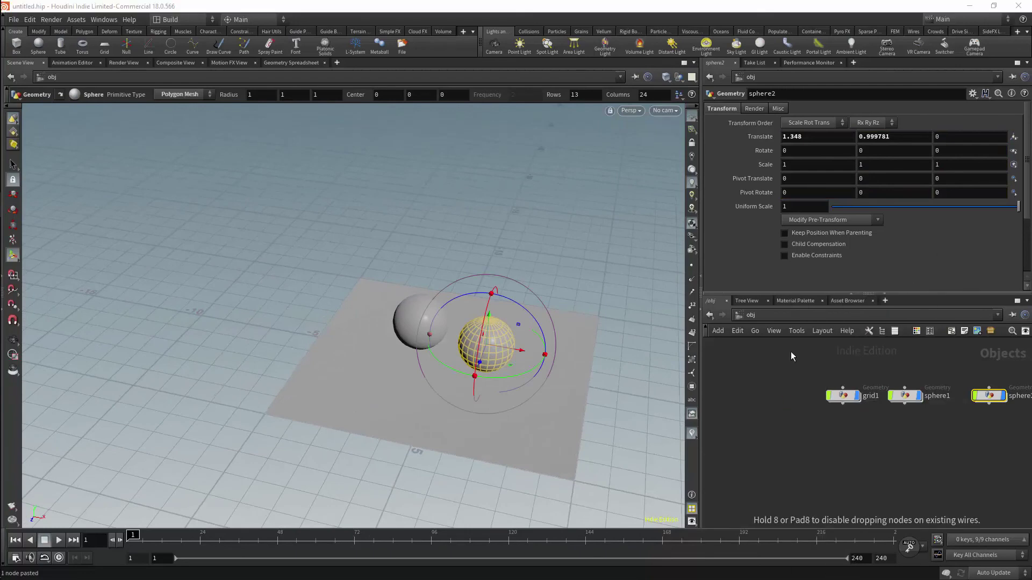
- Place lopnet1 and add three SOP Import nodes inside it
click(752, 427)
double_click(750, 422)
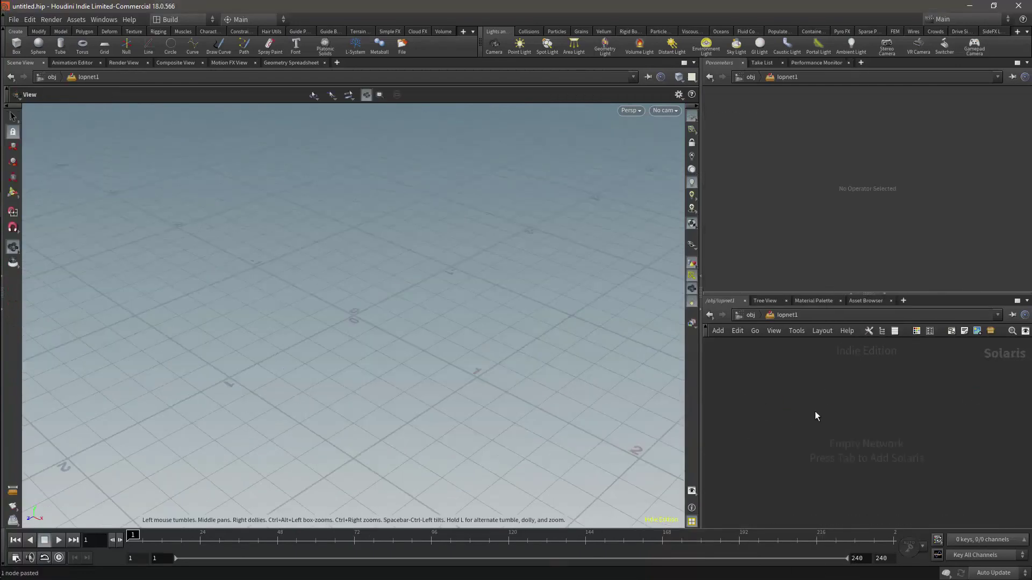
key(Tab)
mouse_move(814, 415)
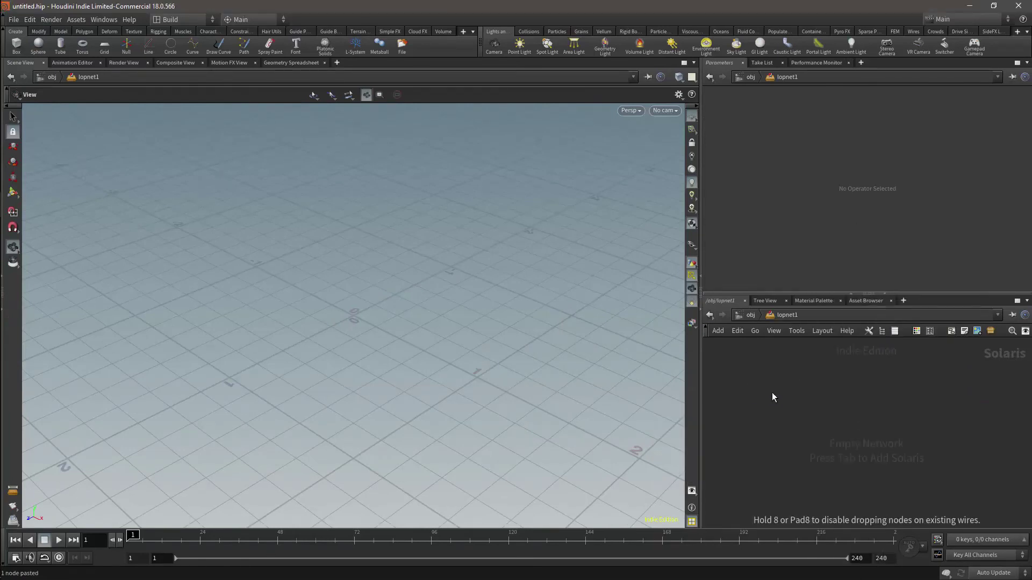
key(ctrl+v)
key(ctrl+v)
key(ctrl+v)
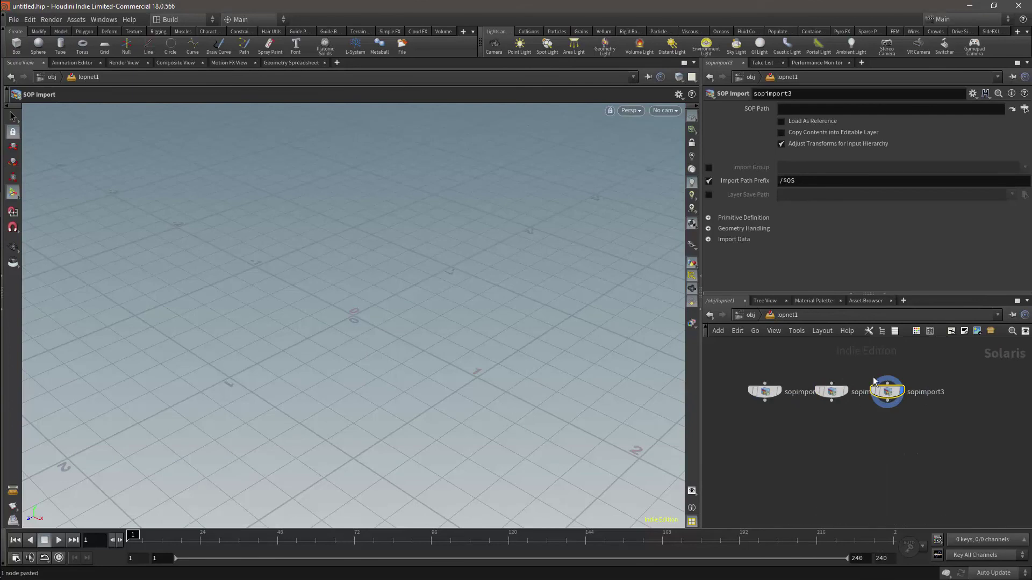
key(h)
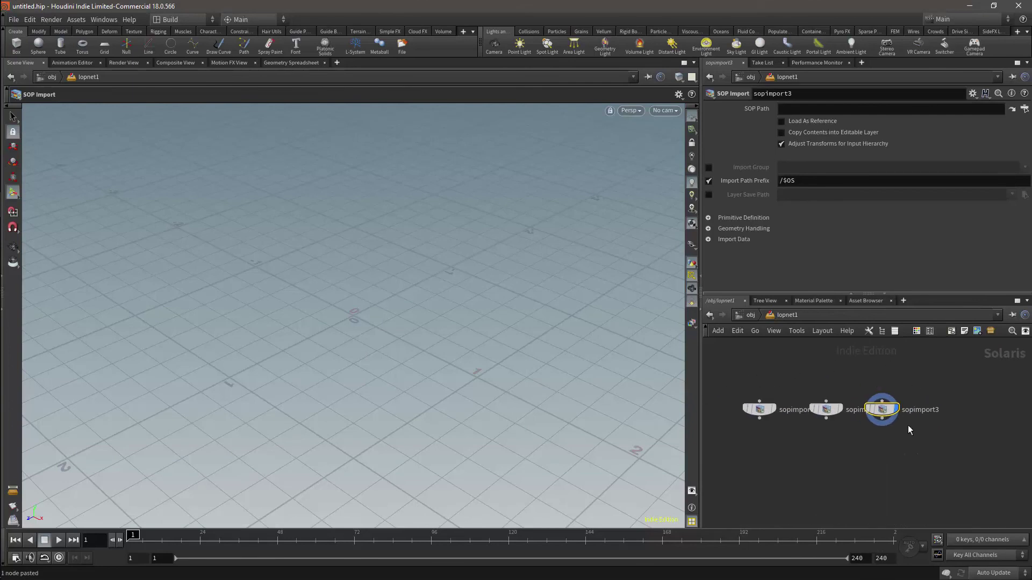
drag(885, 415, 898, 415)
- Set sopimport3's SOP Path to /obj/sphere2 and sopimport2's to /obj/sphere1
click(1012, 108)
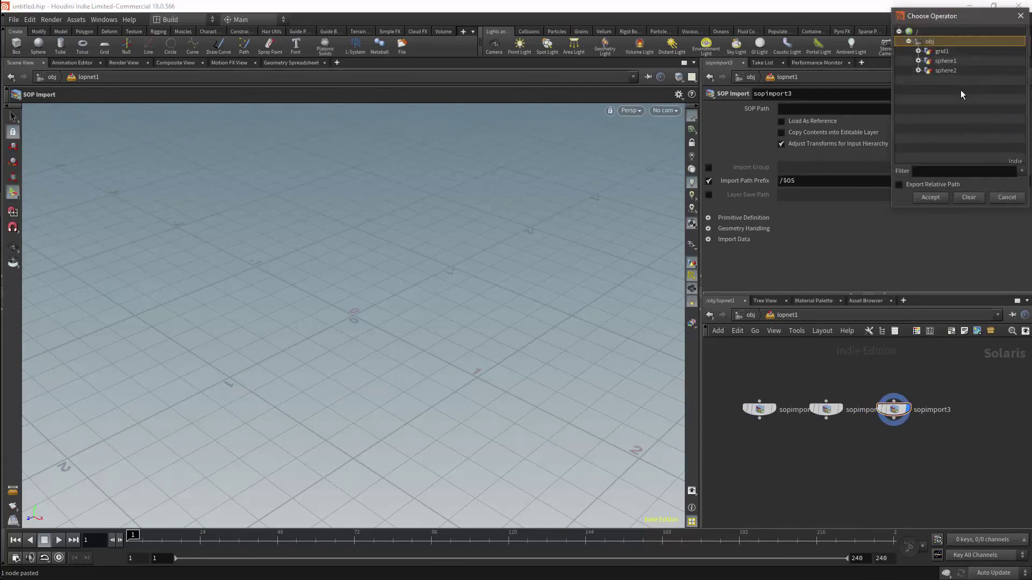
click(940, 71)
click(931, 197)
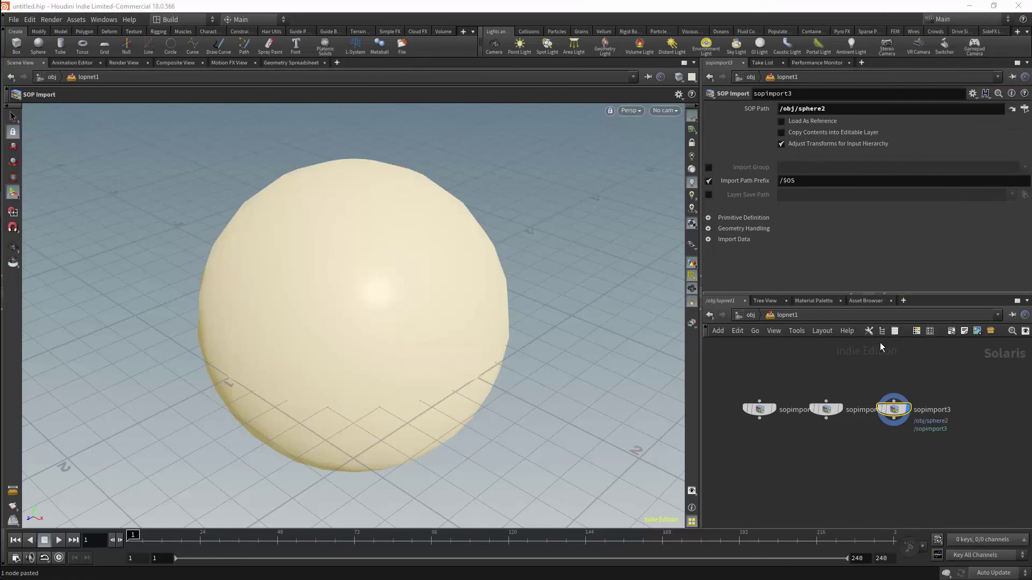
click(816, 409)
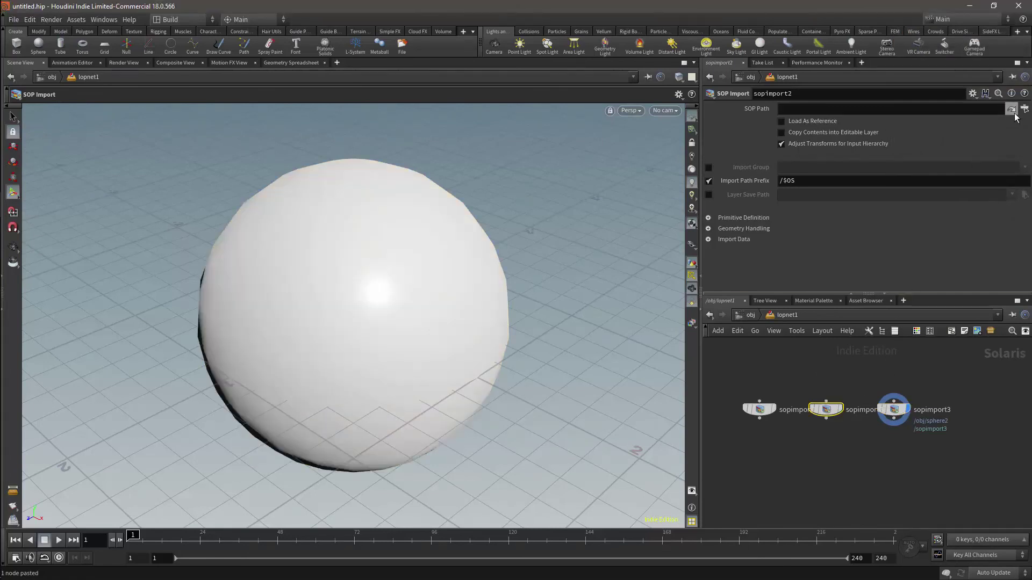
click(1024, 109)
click(946, 64)
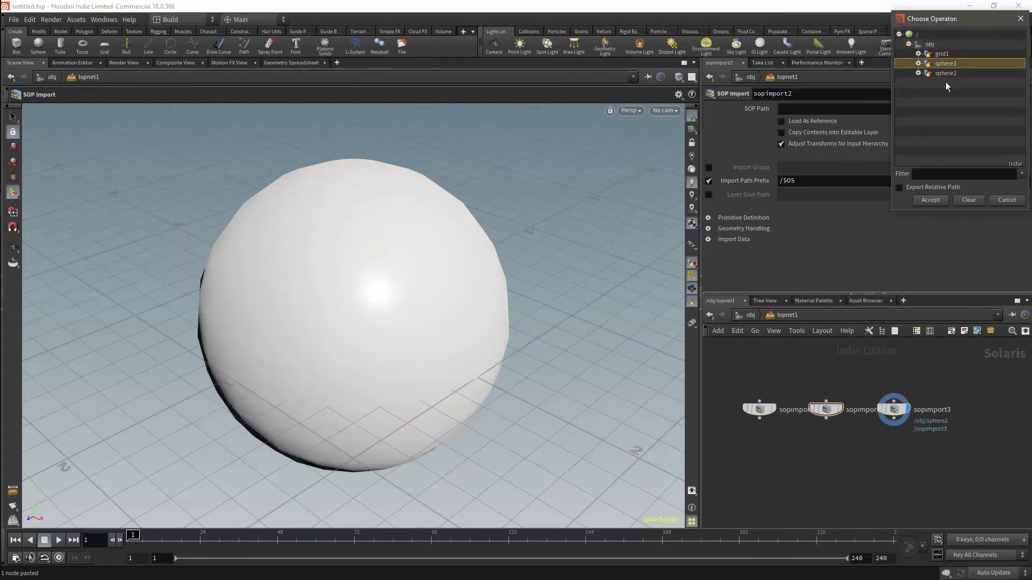
click(930, 201)
click(839, 409)
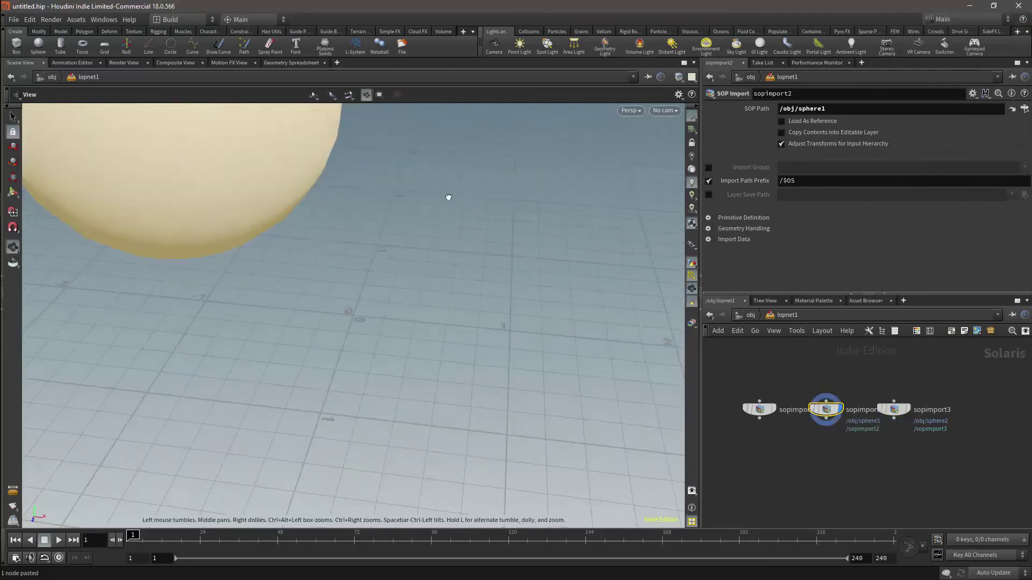
- Display sopimport3's imported sphere2 in the viewport
right_drag(444, 197, 292, 334)
drag(292, 334, 396, 230)
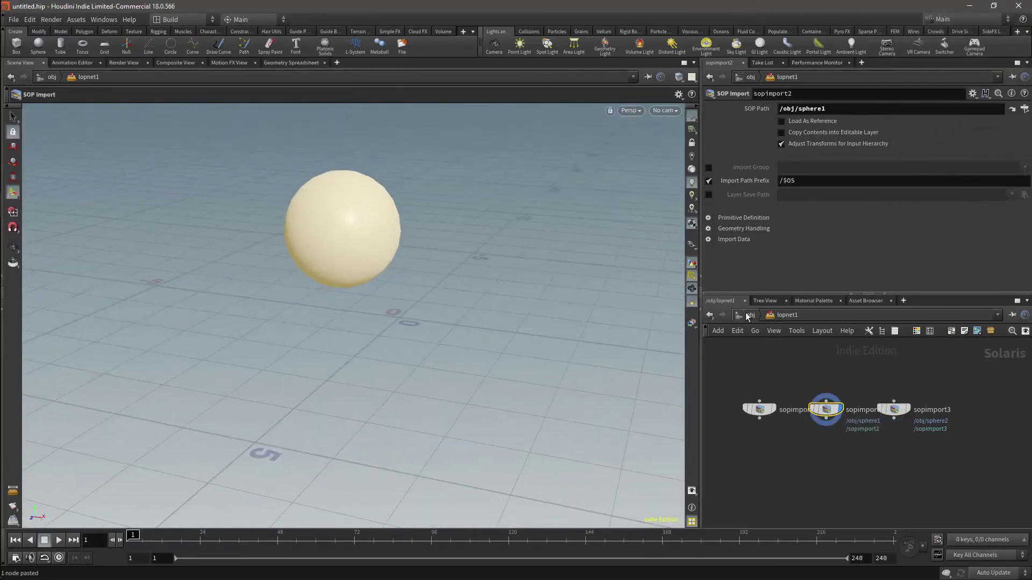
key(u)
click(995, 398)
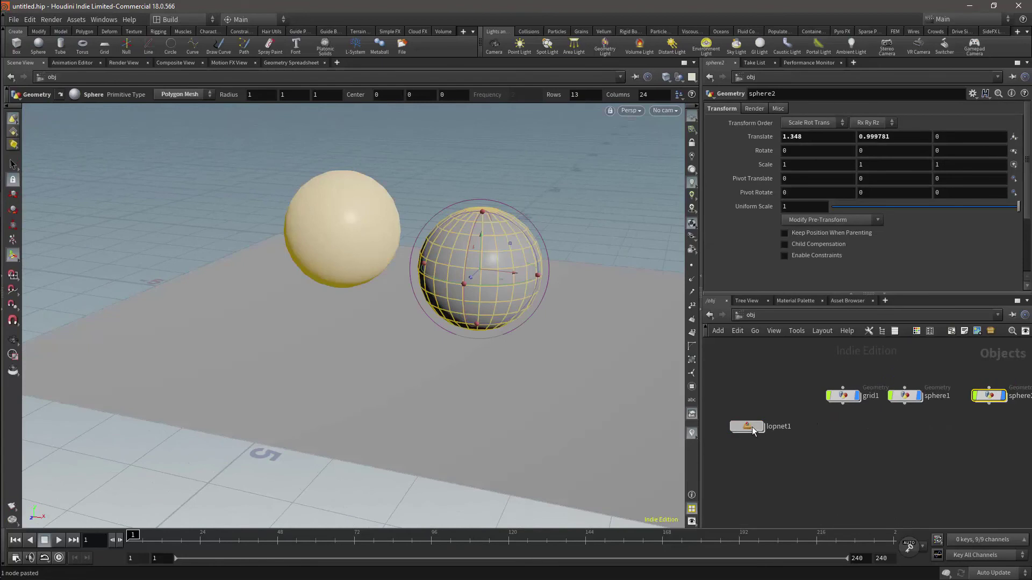
double_click(752, 429)
click(907, 410)
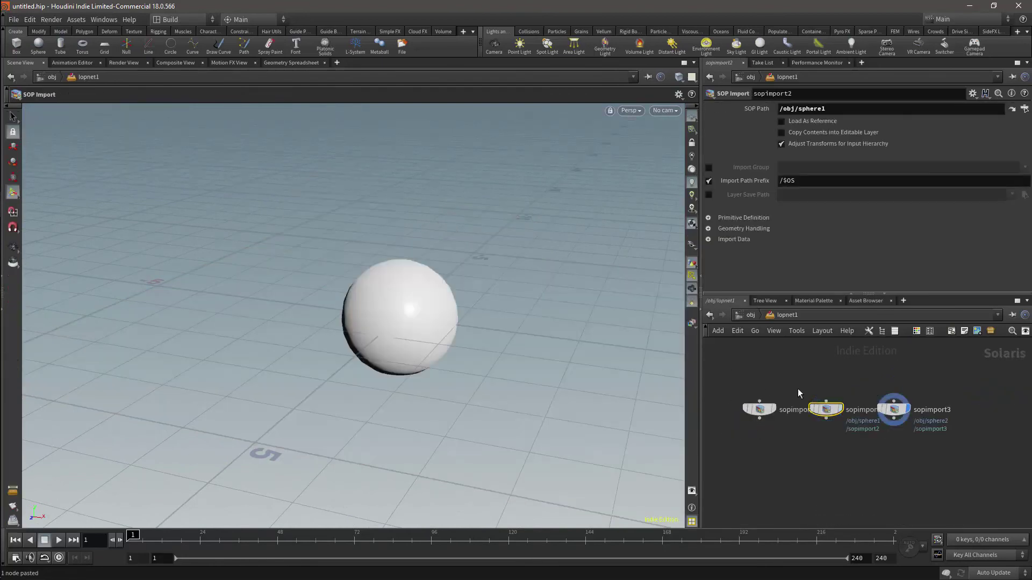
click(745, 315)
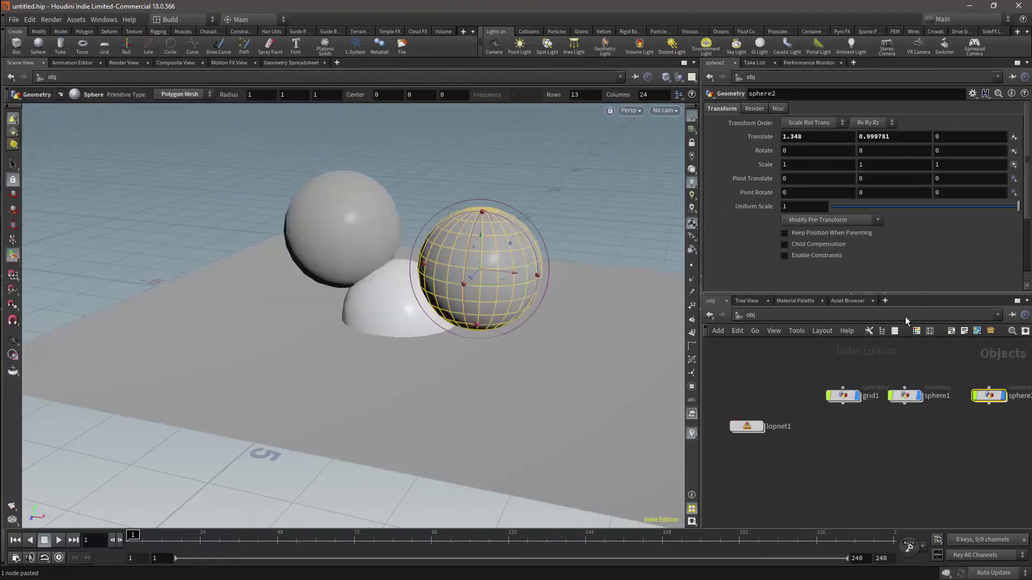
- Set sphere2's Translate Y to 0 and move its center to 0.248762, 1.16728, 1.28763
double_click(818, 137)
text(02)
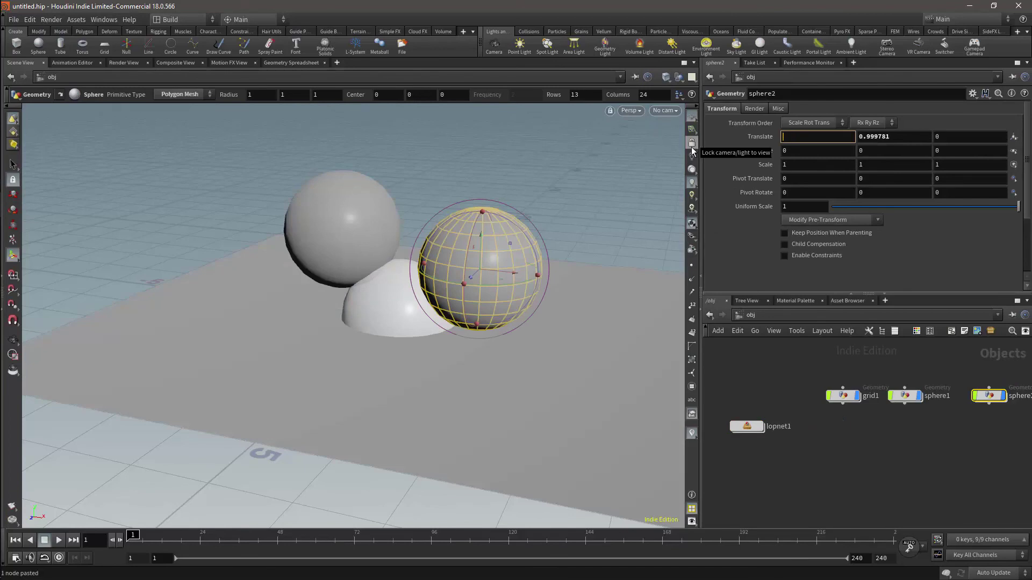
key(Escape)
text(0)
key(Return)
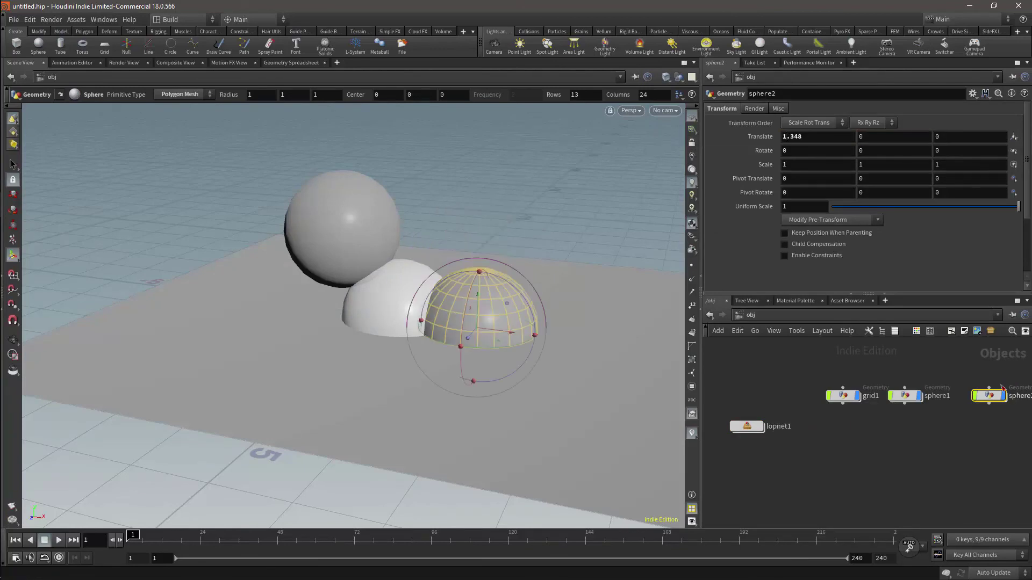
double_click(989, 394)
drag(517, 298, 570, 180)
- Display sopimport2 inside lopnet1 and switch the viewport renderer to Karma (Beta)
click(750, 315)
click(740, 315)
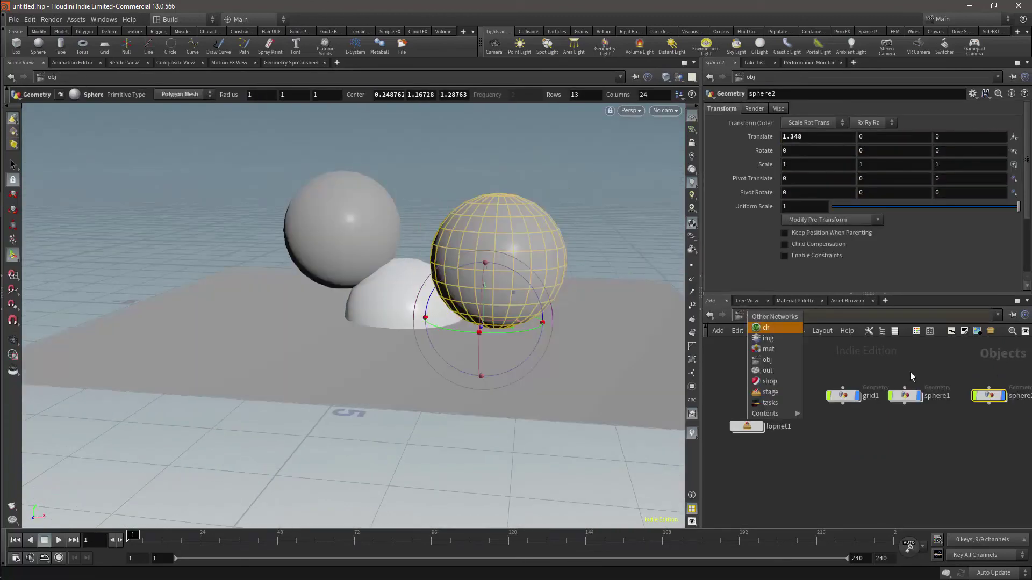
double_click(747, 427)
click(839, 409)
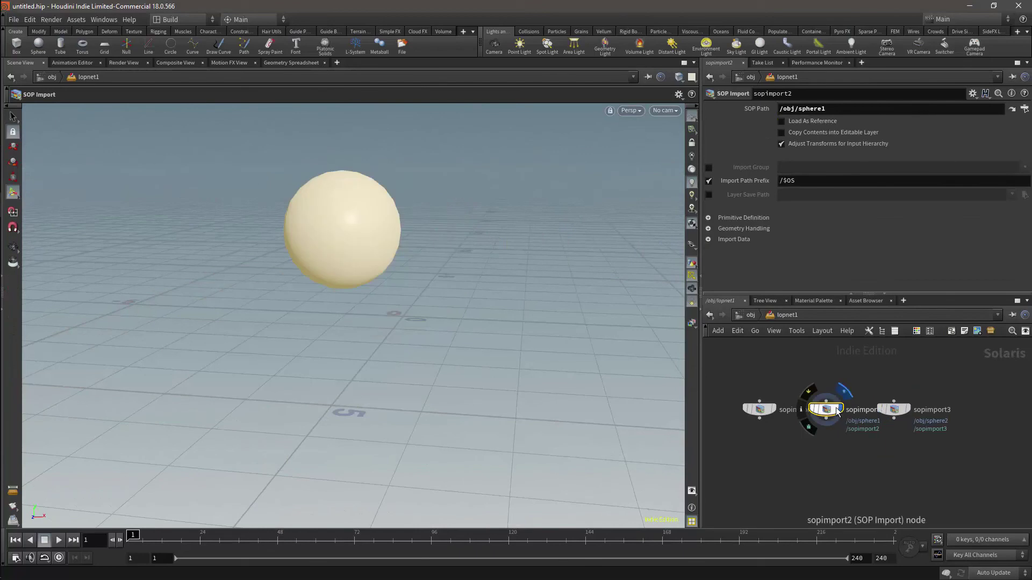
click(639, 110)
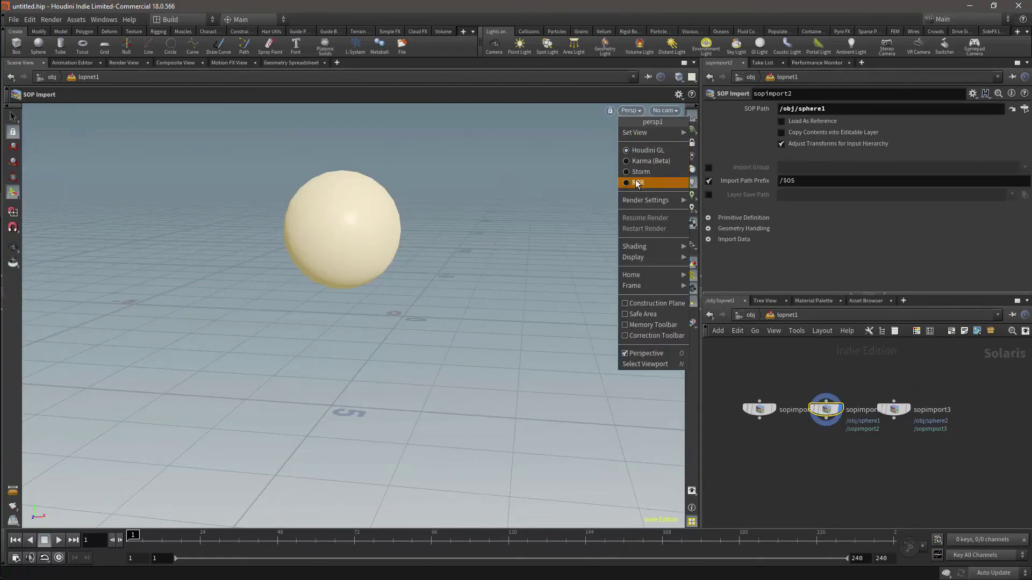
click(638, 161)
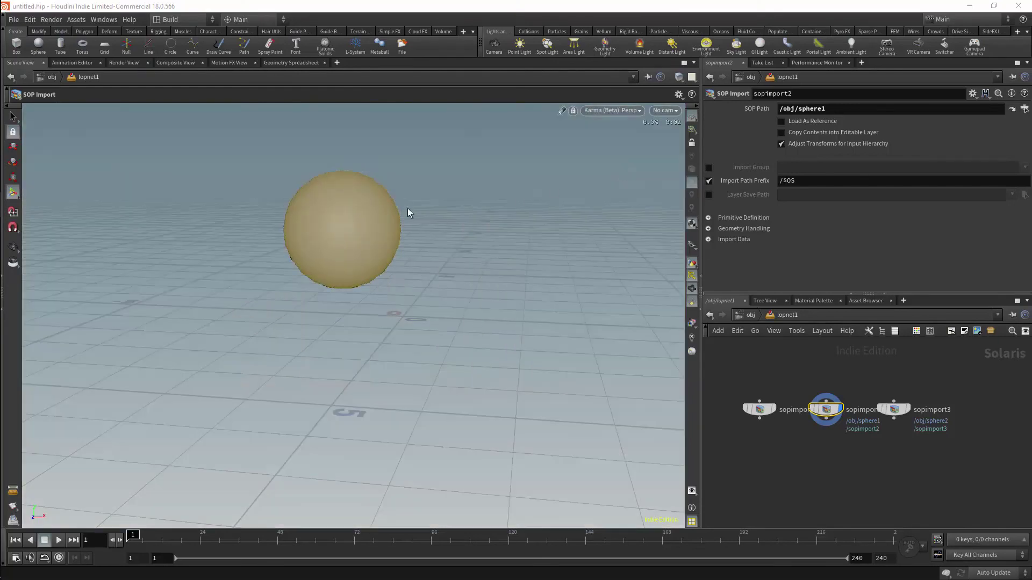
- Switch the viewport renderer from Karma to RPR and orbit the view
click(631, 114)
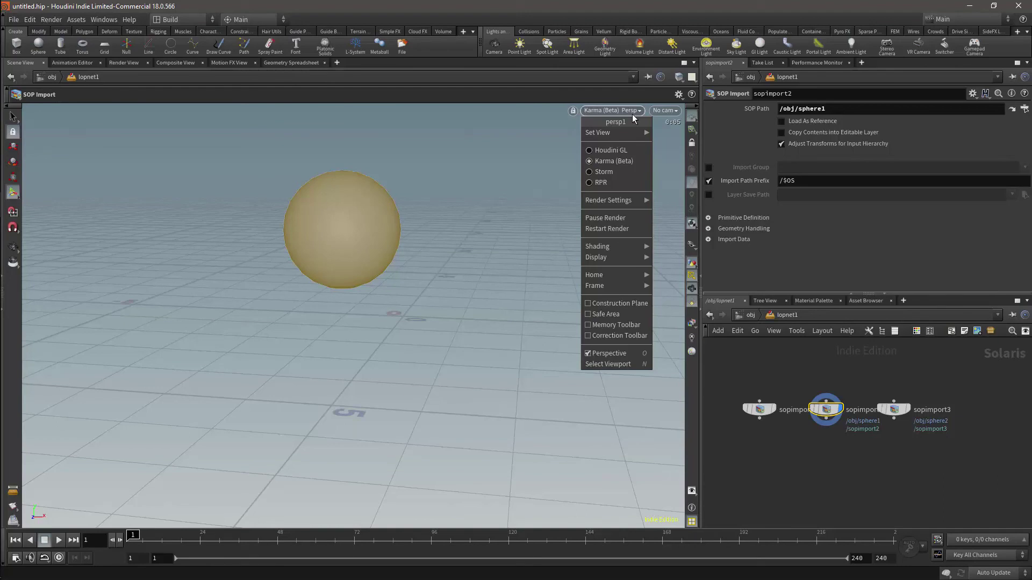
click(601, 182)
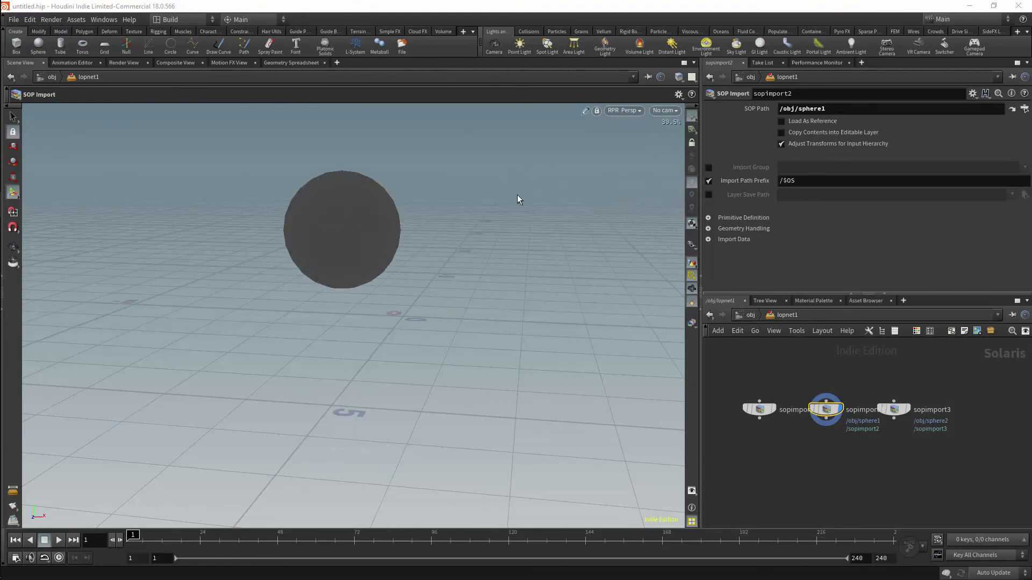
drag(438, 172, 424, 200)
key(Tab)
mouse_move(851, 458)
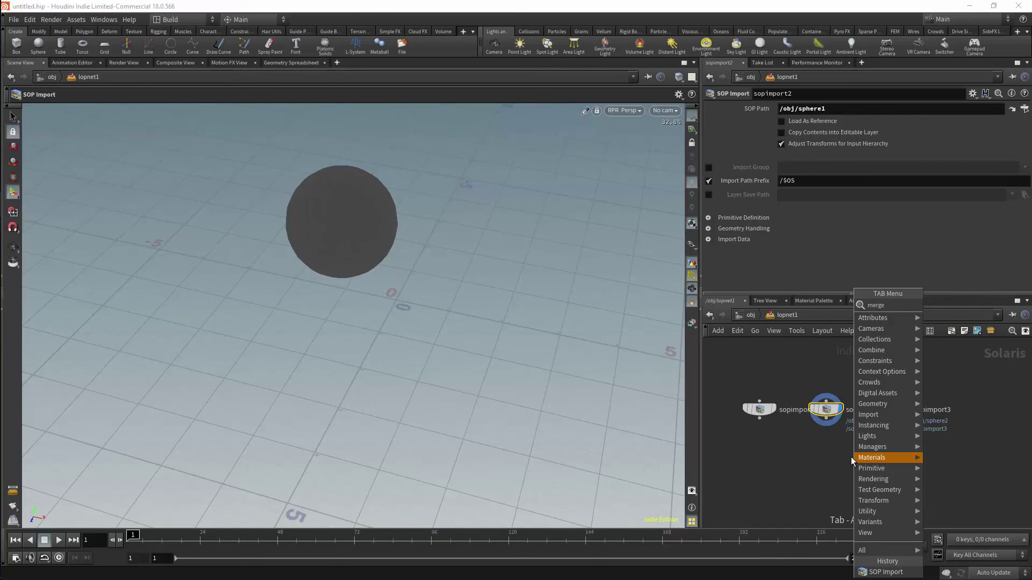
- Place a Merge node and wire sopimport3 and sopimport1 into it
key(Escape)
click(863, 488)
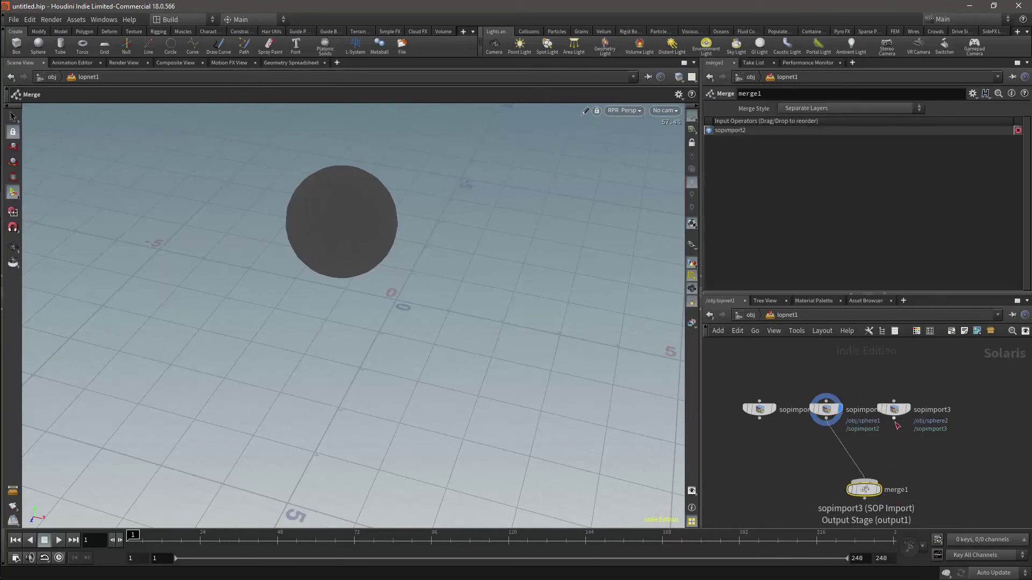
drag(893, 417, 863, 481)
drag(760, 417, 863, 480)
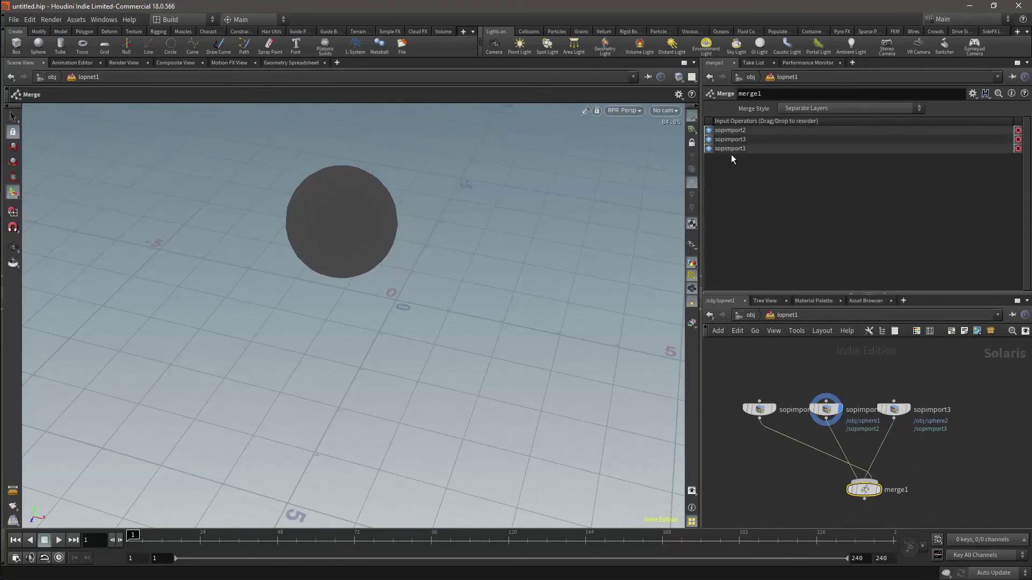
- Set sopimport1's SOP Path to /obj/grid1 so the grid renders with the spheres
click(759, 409)
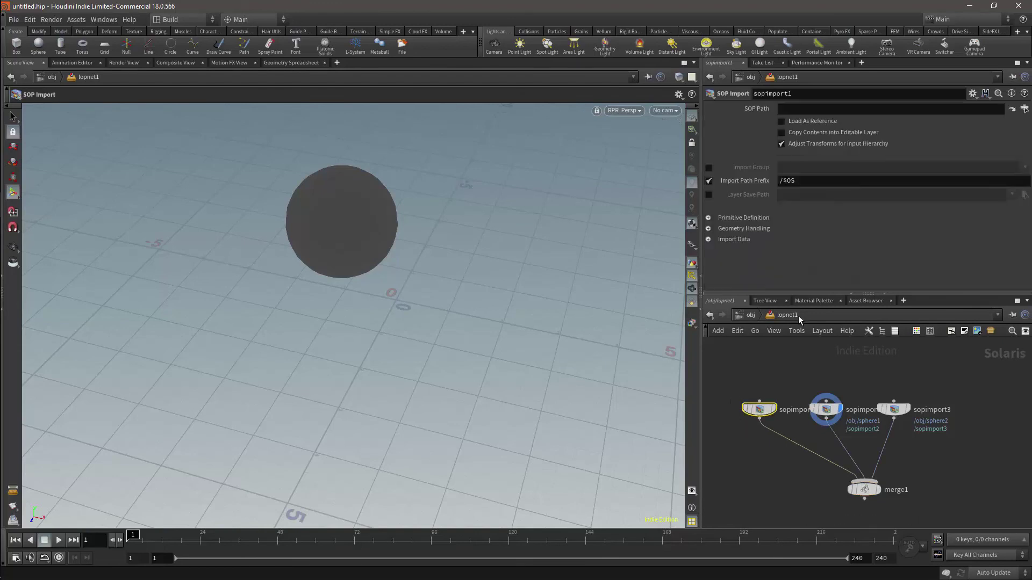
click(1011, 109)
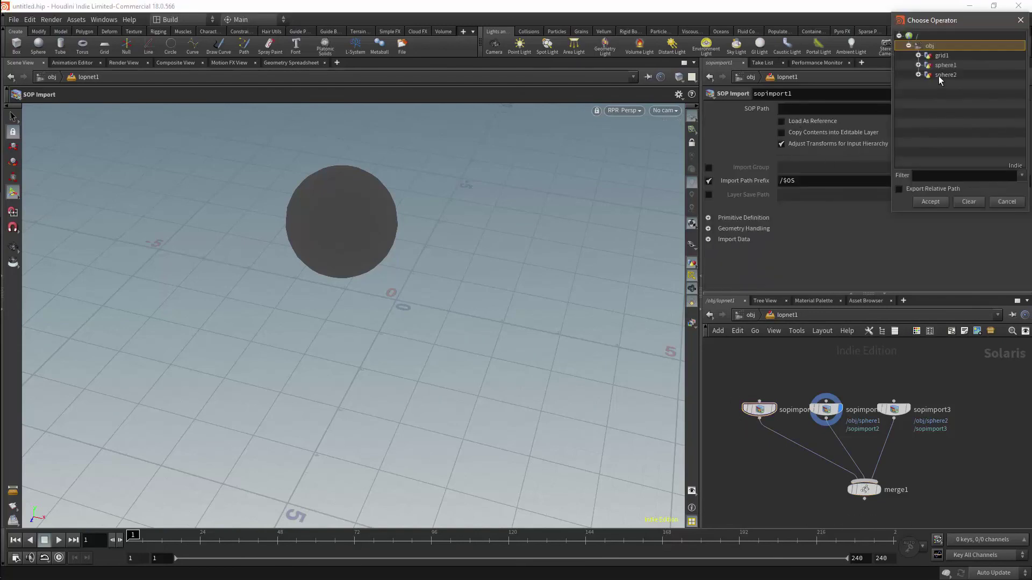
click(941, 56)
click(930, 202)
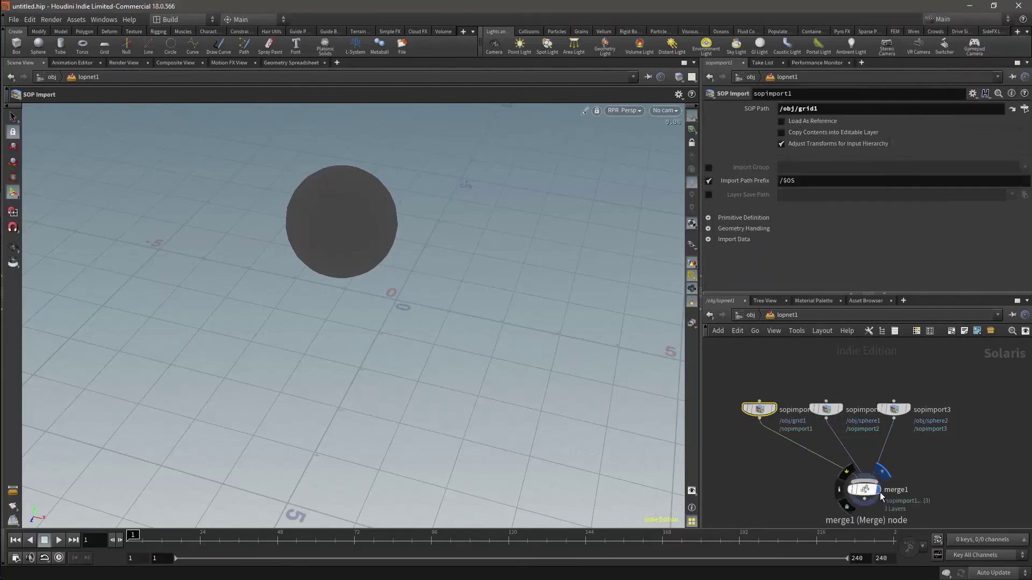
alt+drag(444, 185, 520, 195)
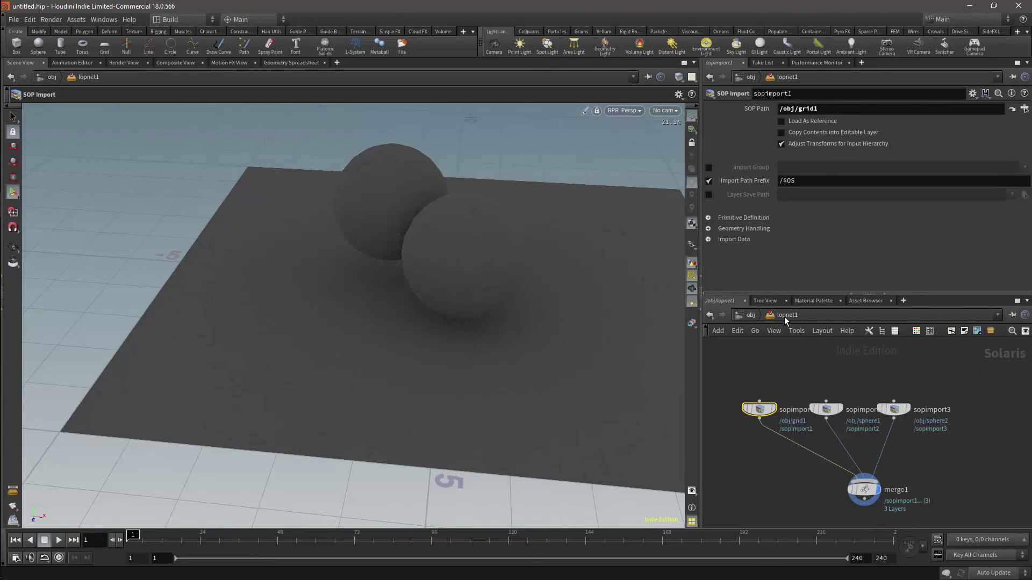
- Add a light node by searching 'light'
key(Tab)
text(light)
key(Return)
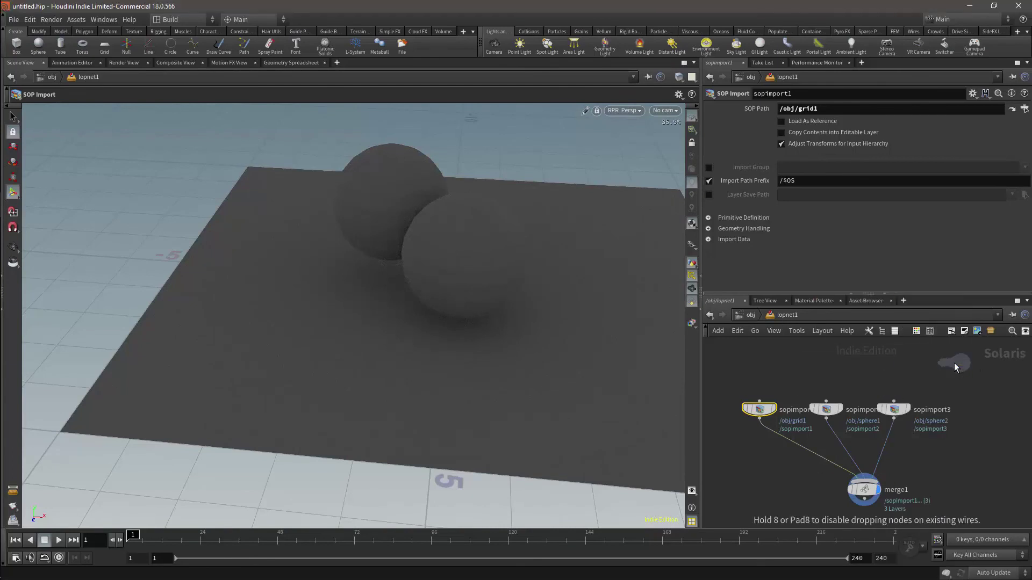
- Place light1, light2 and light3, wiring light1 into merge1
click(985, 397)
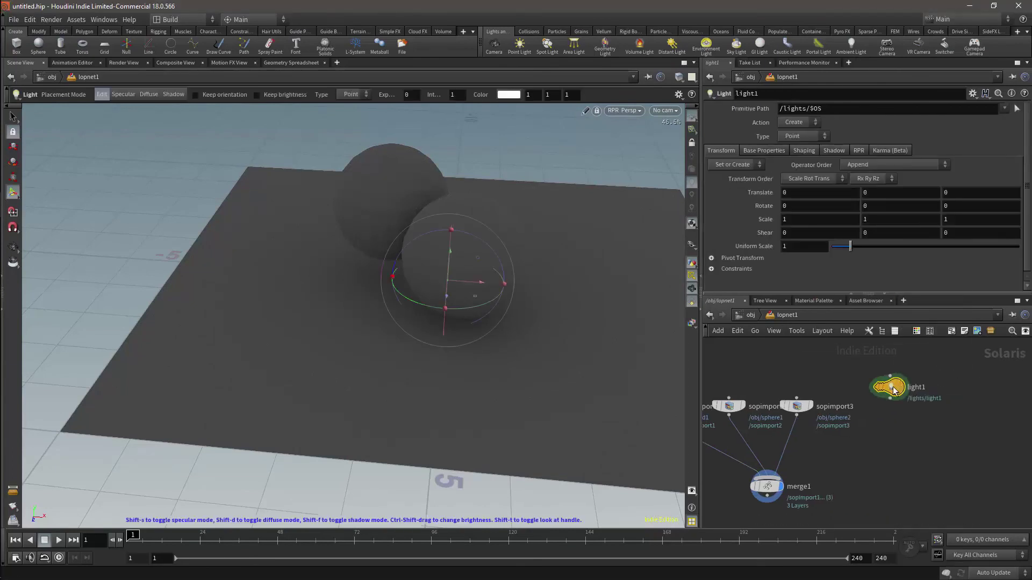
click(952, 392)
click(1006, 391)
click(890, 398)
click(769, 472)
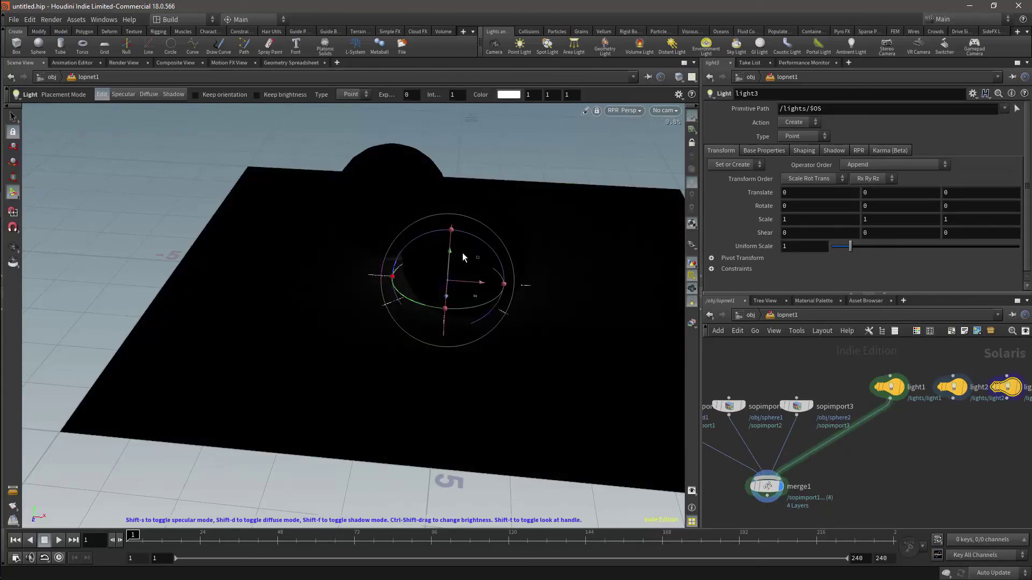
- Raise light3 above and right of the spheres and set its intensity to 3.35
drag(462, 250, 537, 204)
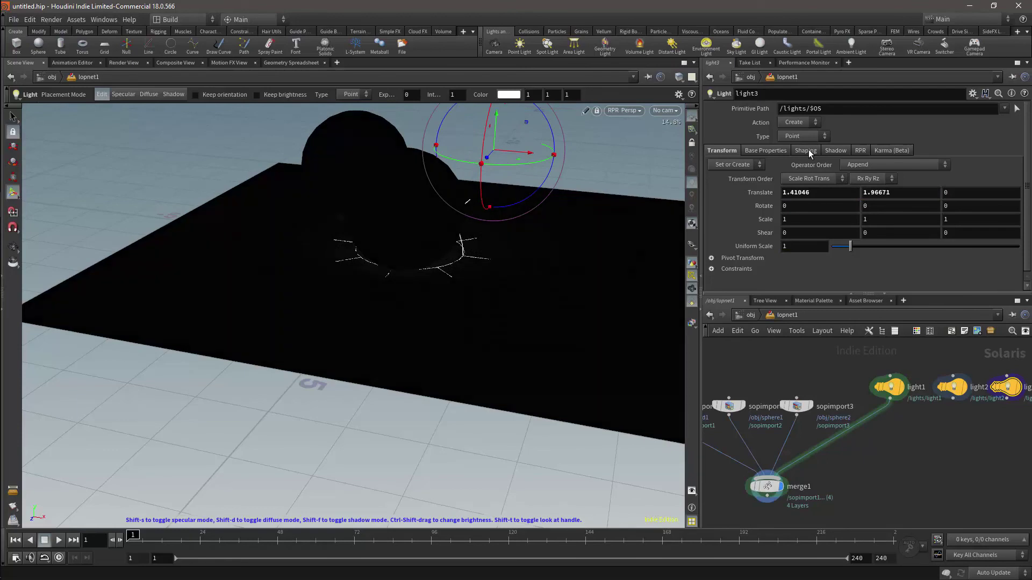
click(807, 150)
click(768, 151)
drag(898, 179, 931, 182)
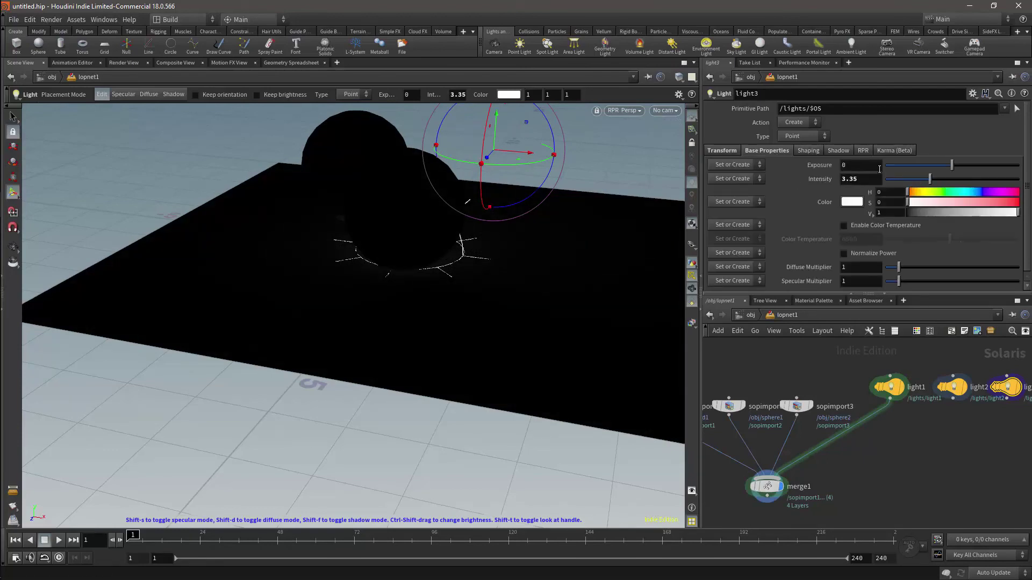
- Move light1 to the upper right of the scene, at 2.77101, 2.12444
drag(894, 411, 894, 410)
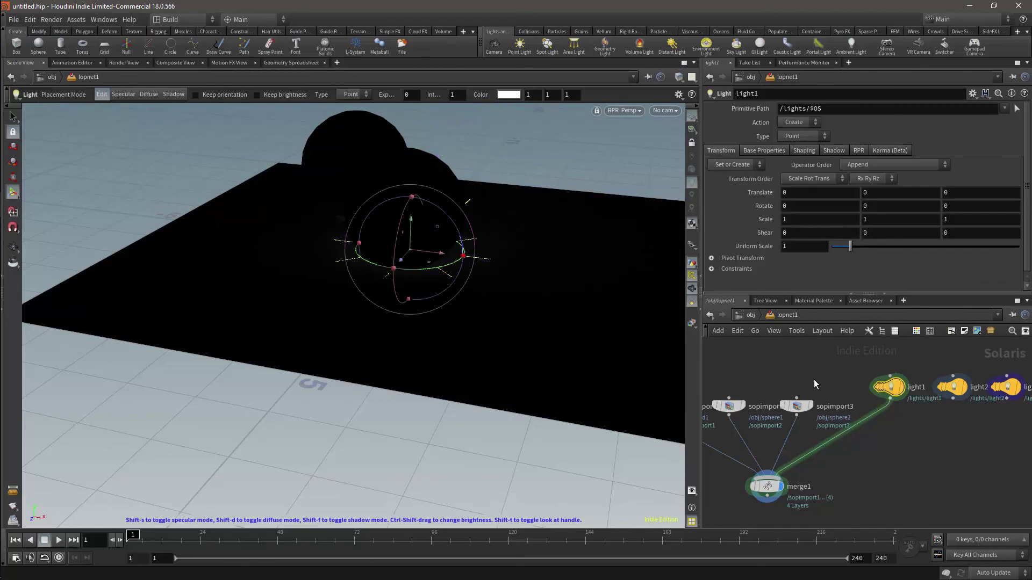
click(796, 406)
click(875, 388)
drag(442, 236, 689, 195)
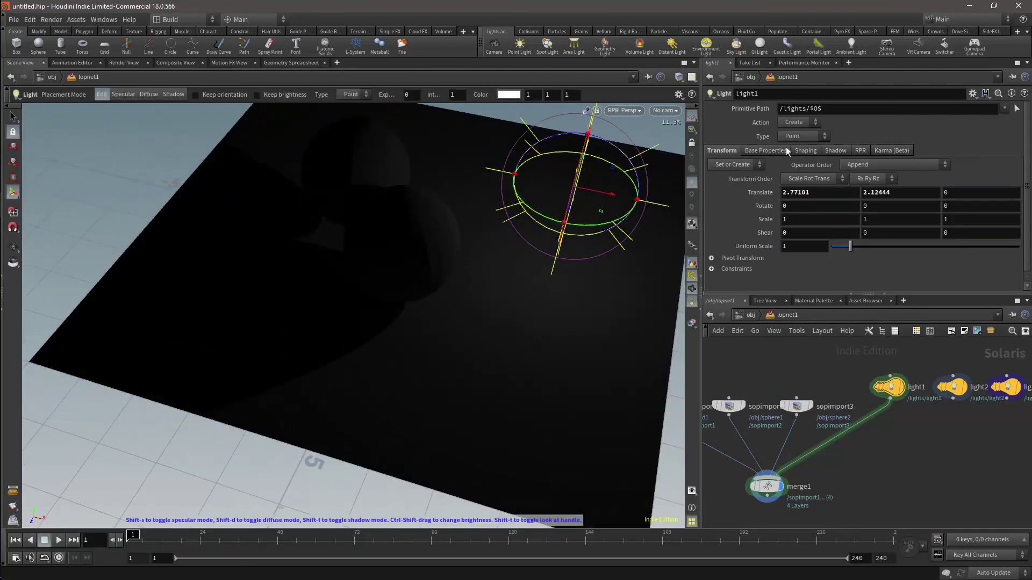
- Wire light2 into merge1 and move it to the upper left of the scene
click(952, 387)
drag(953, 399, 791, 476)
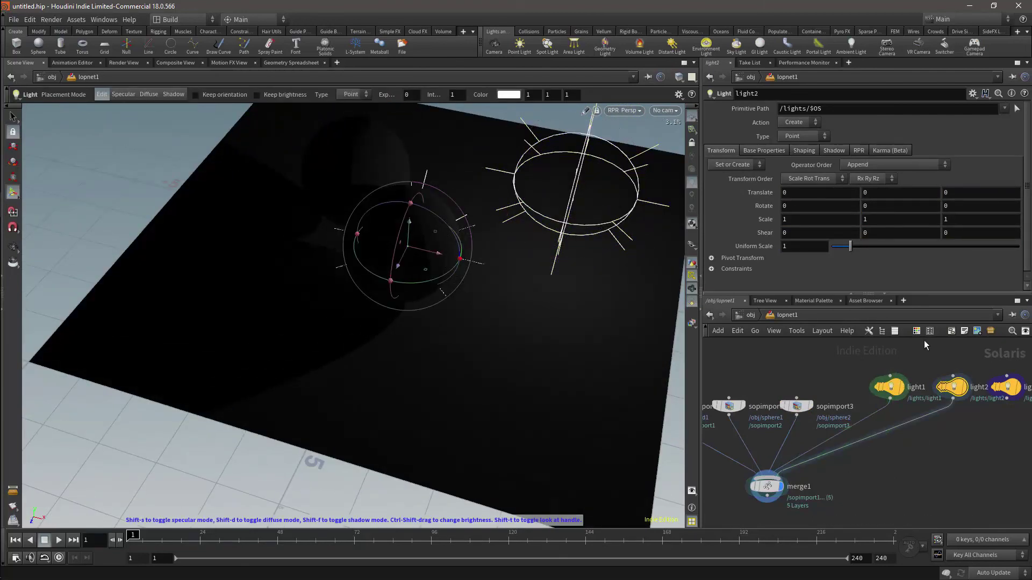
alt+drag(509, 272, 443, 202)
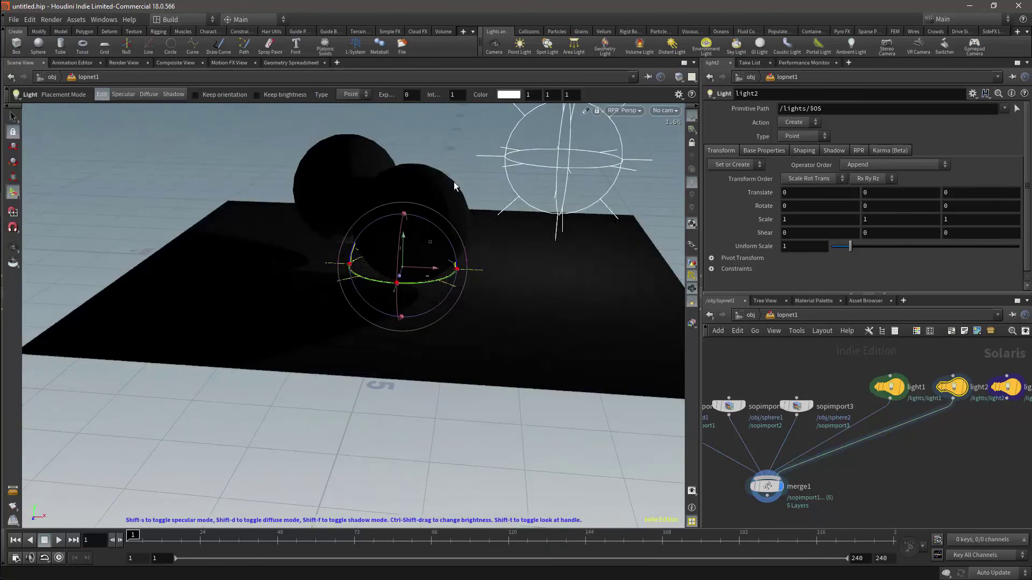
drag(432, 248, 140, 285)
- Make light2 a Rectangle light and rotate it to face the spheres
click(824, 136)
click(800, 205)
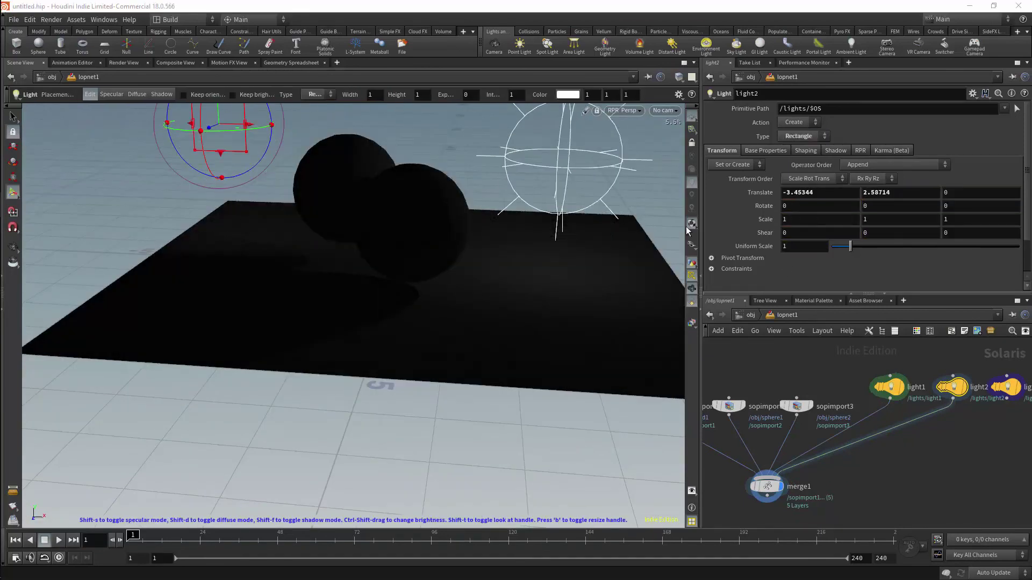
alt+drag(485, 178, 452, 179)
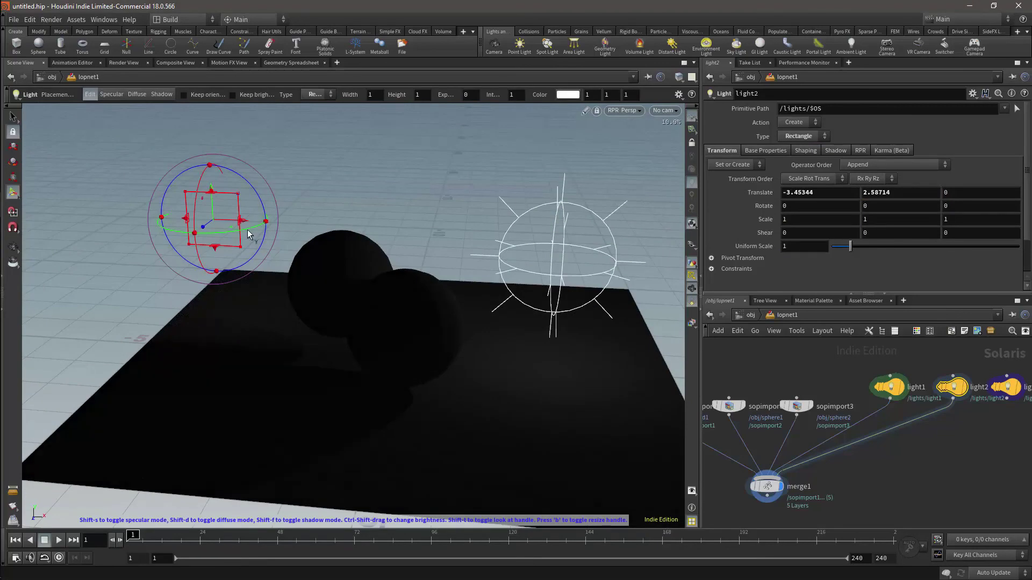
drag(248, 234, 254, 189)
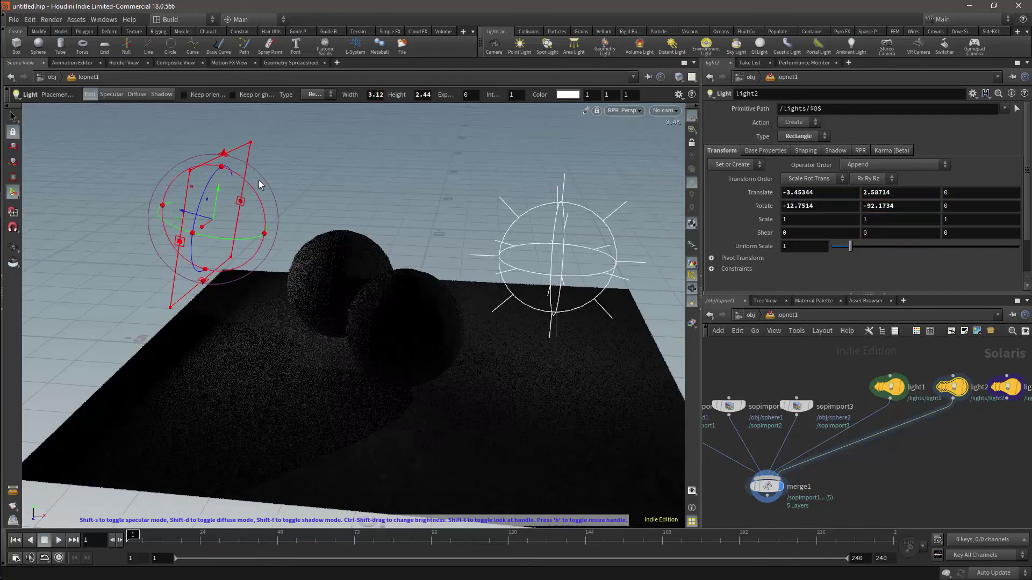
- Tint light2 mint green (H149, S0.553), set intensity 5.73, and render with Karma (Beta)
click(765, 151)
drag(935, 220, 968, 231)
drag(898, 206, 961, 207)
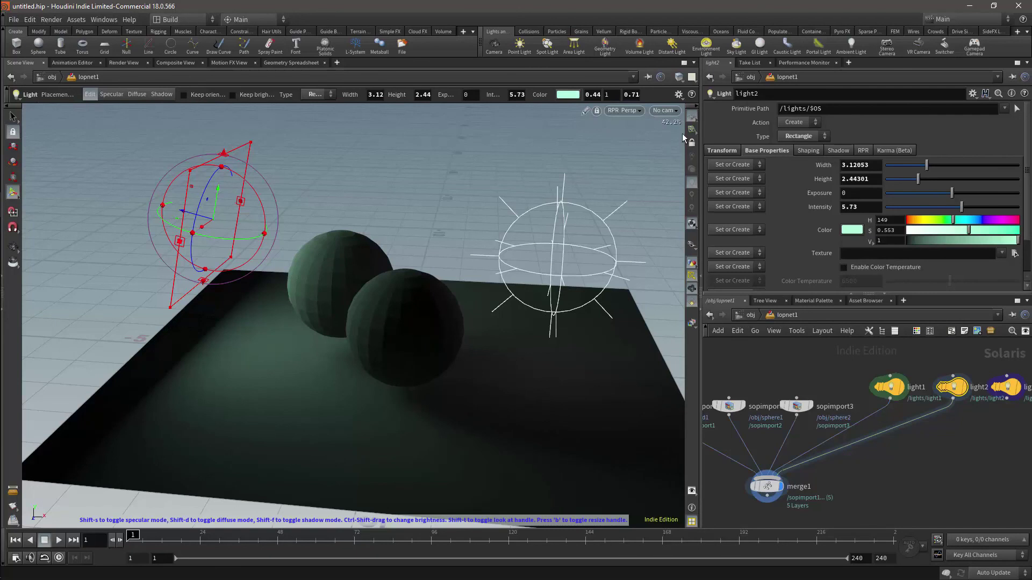
click(624, 111)
click(634, 163)
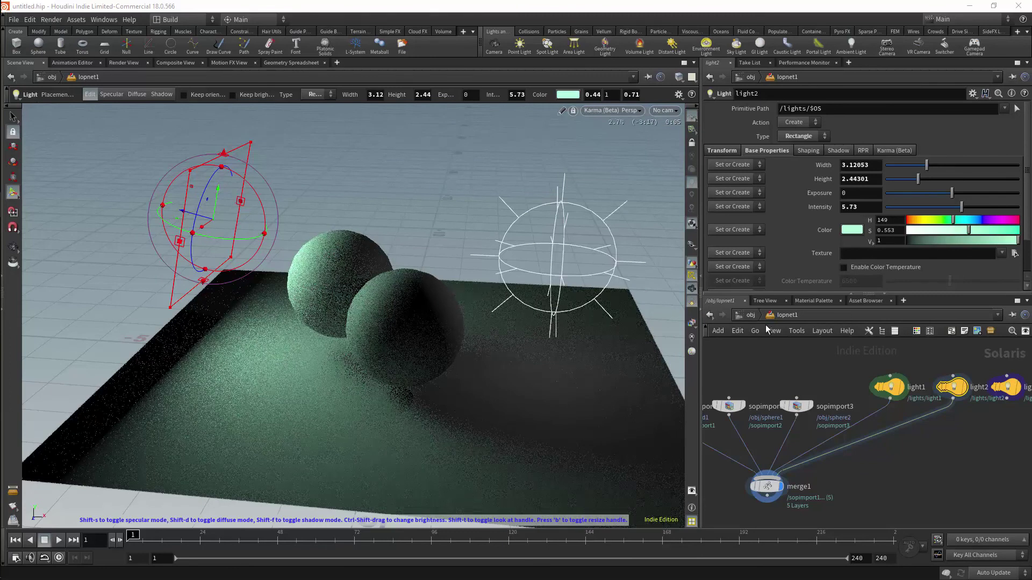
- Add a Normal node, normal1, below sphere1's sphere geometry, then return to lopnet1
click(749, 315)
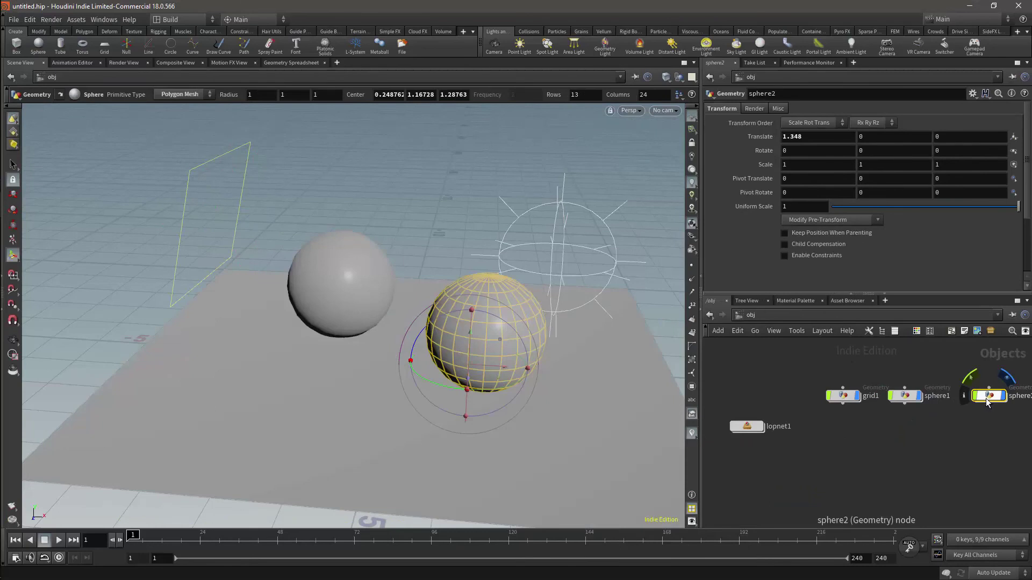
double_click(907, 396)
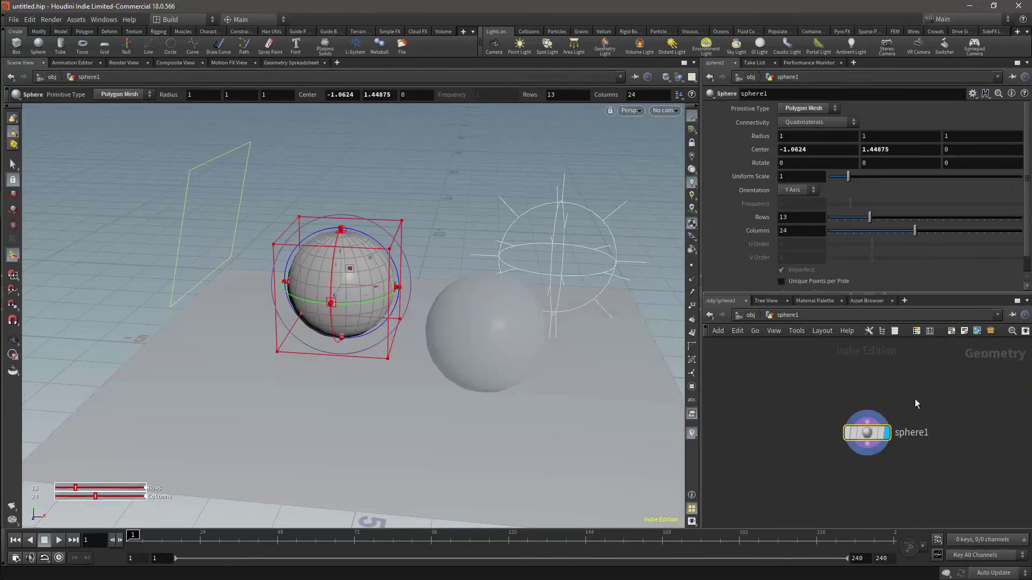
key(Tab)
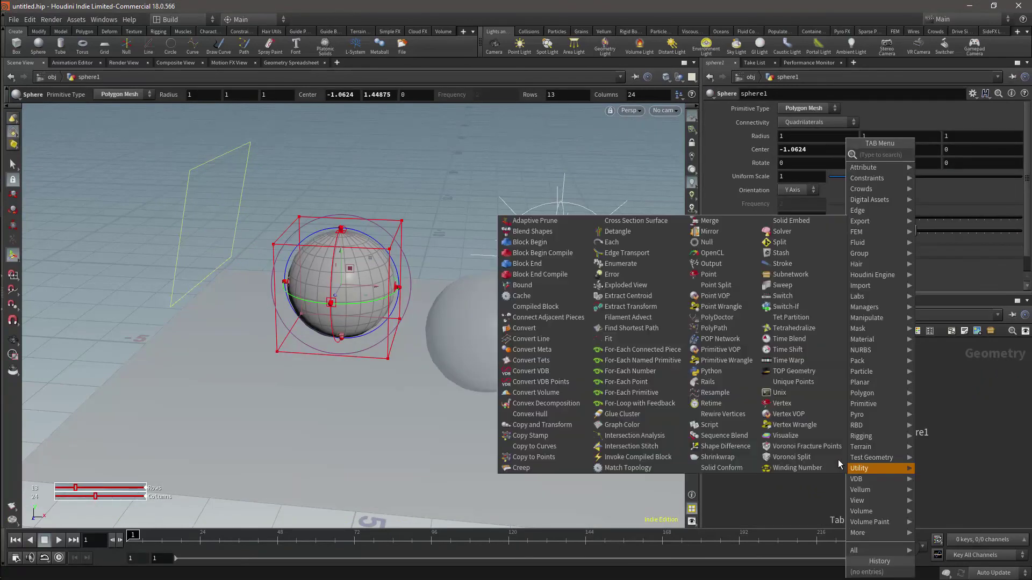
text(mountain)
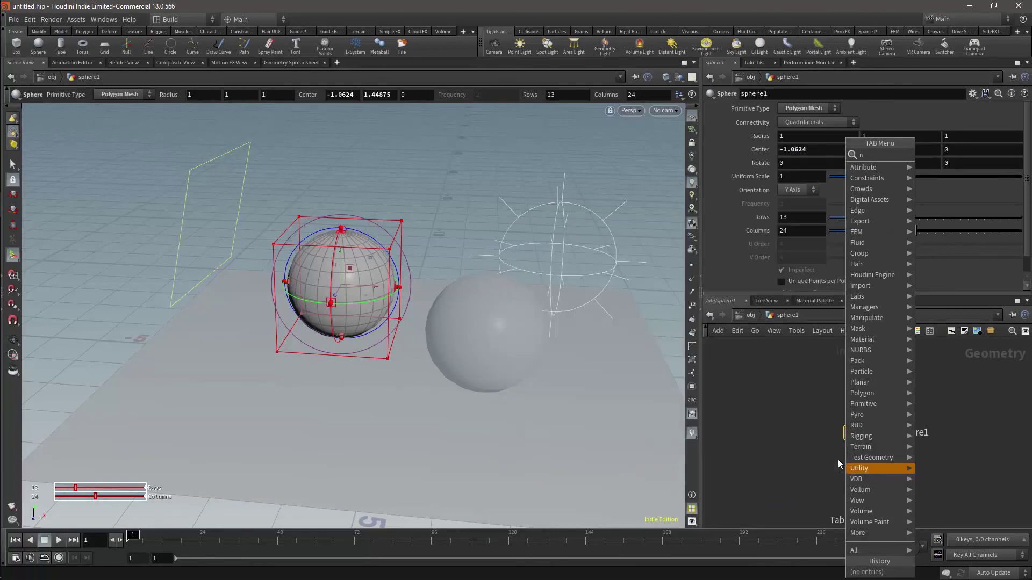
key(Return)
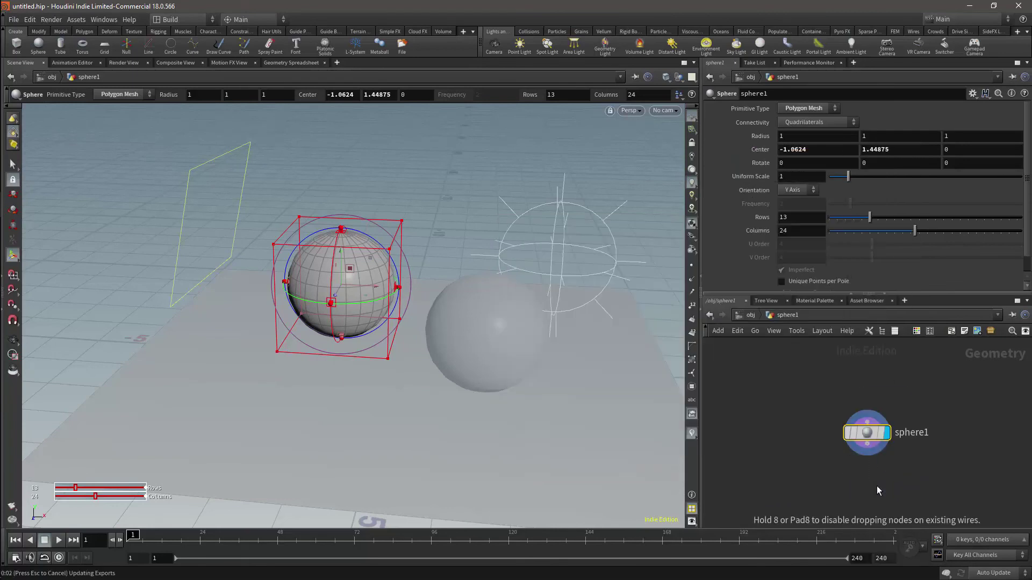
click(866, 490)
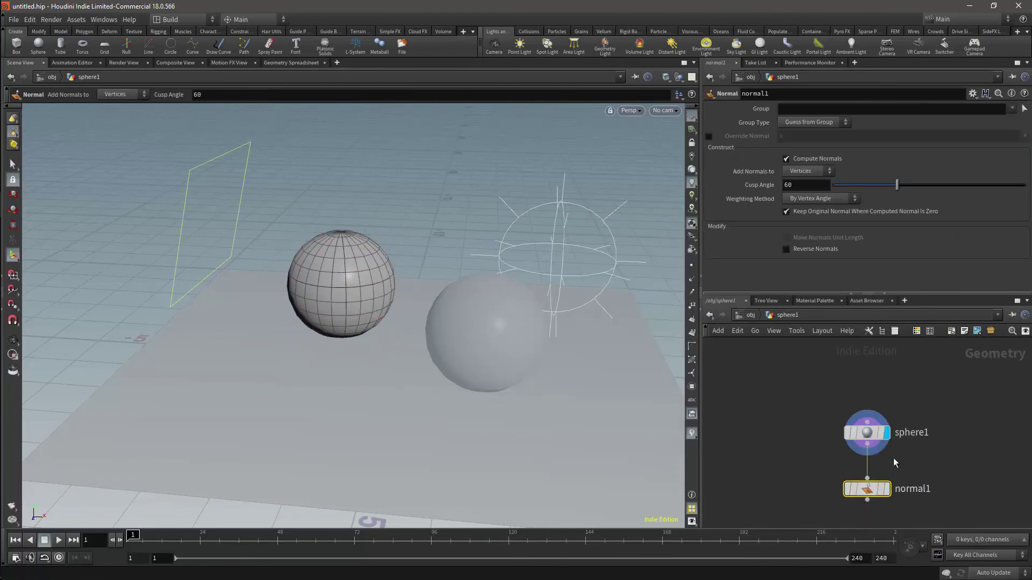
middle_drag(887, 496, 885, 449)
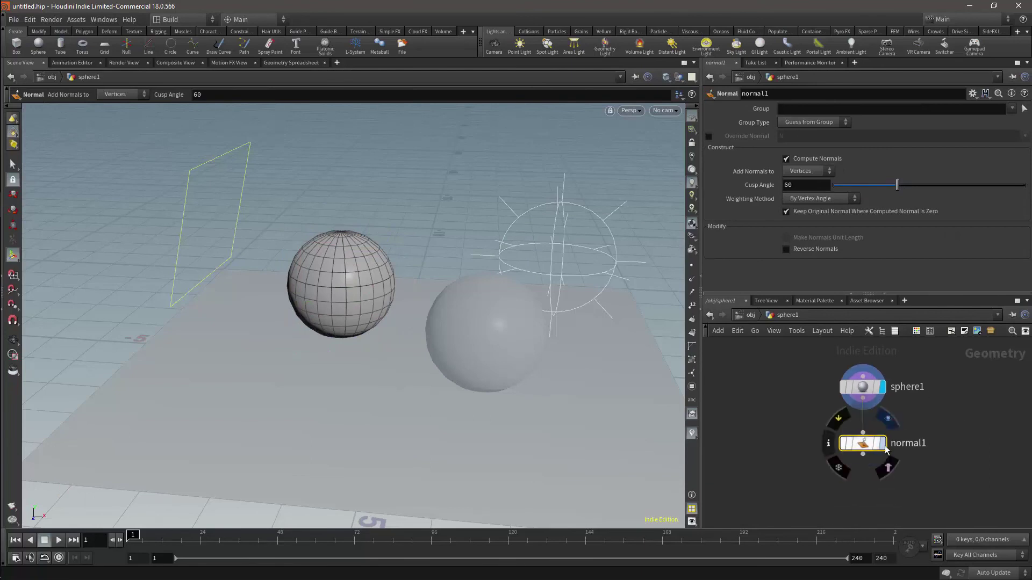
click(748, 316)
double_click(747, 426)
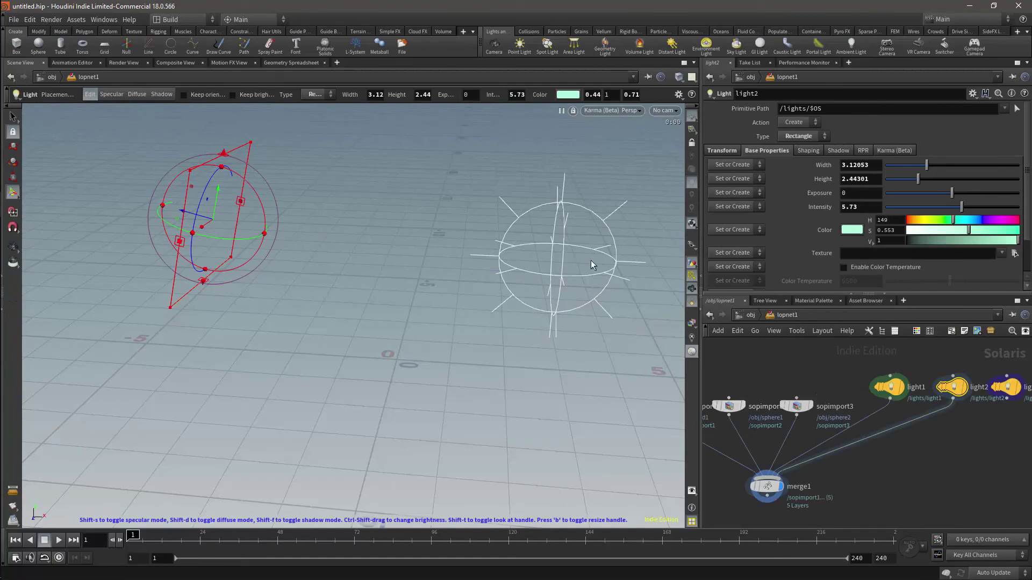
- Switch the viewport renderer back to RPR and insert VDB from Polygons between sphere1 and normal1
click(627, 110)
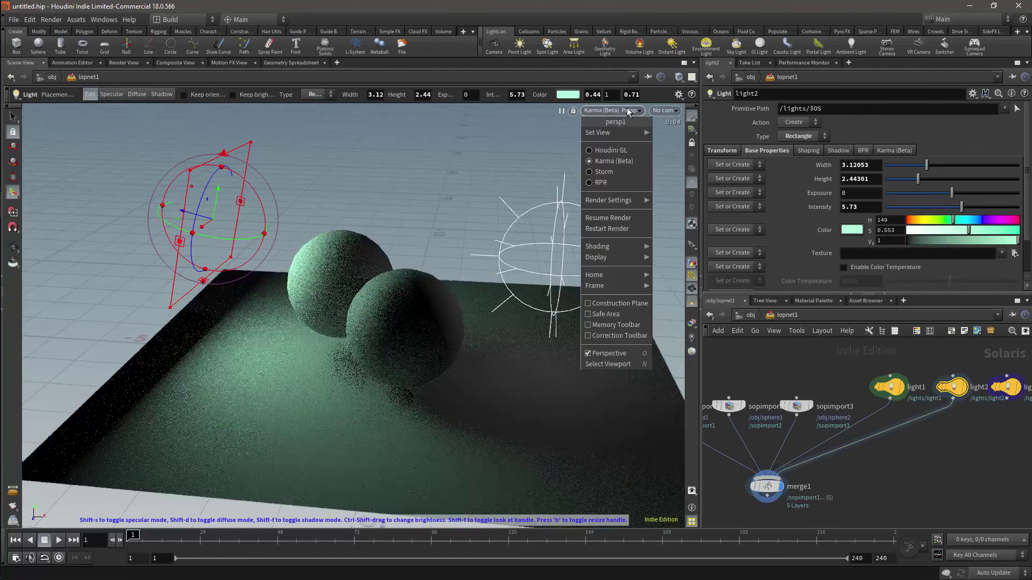
click(603, 179)
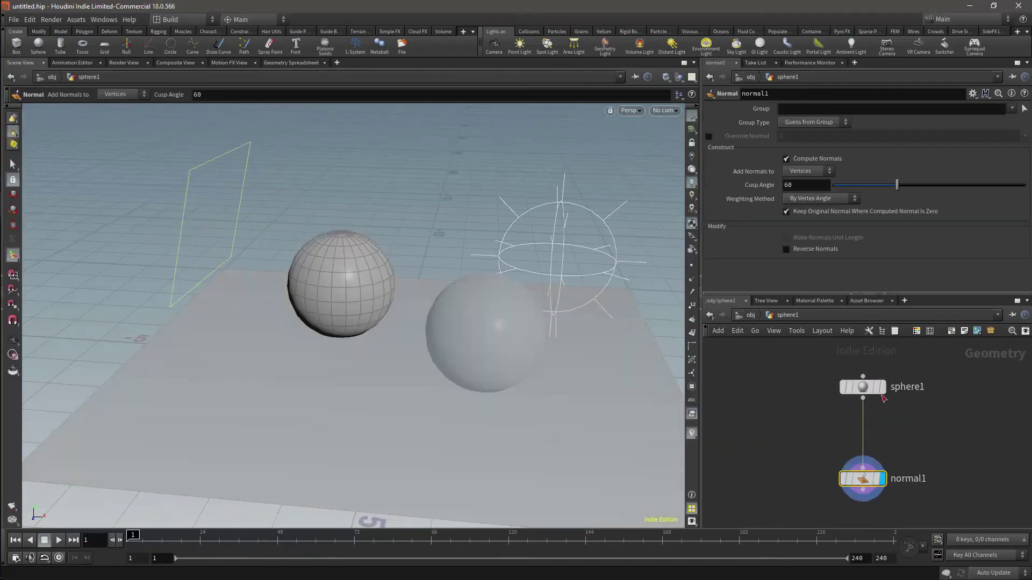
key(Tab)
text(vdb)
click(808, 283)
click(863, 363)
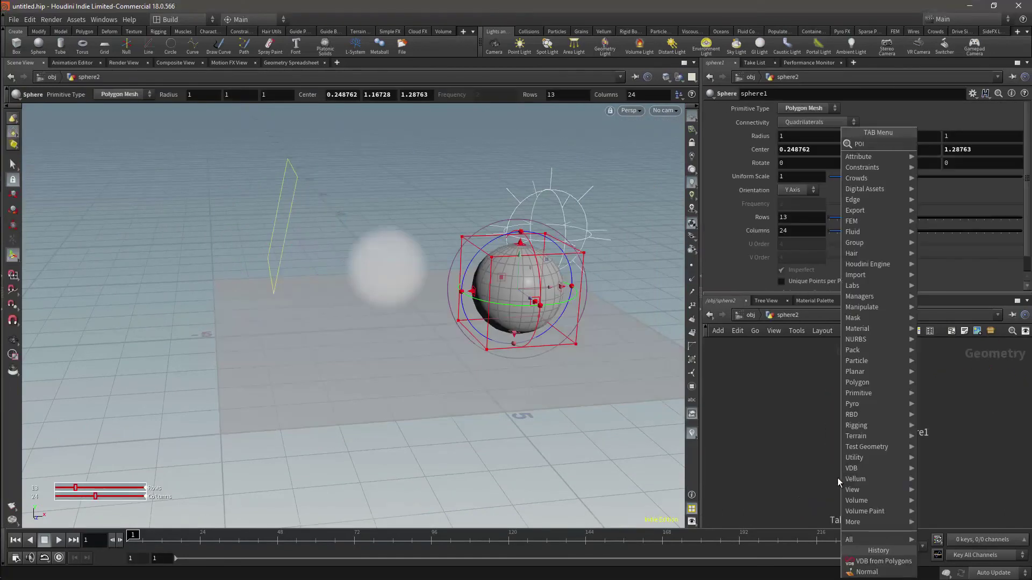
- Place a Point VOP node, pointvop1, under sphere2's sphere and begin searching for a Normal node
key(Return)
click(838, 477)
key(Tab)
text(NOR)
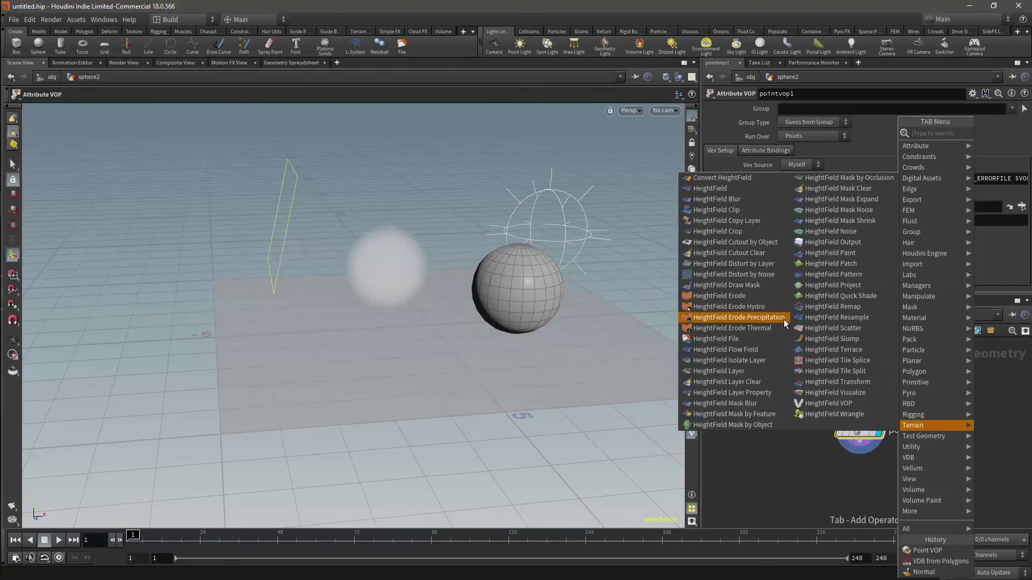